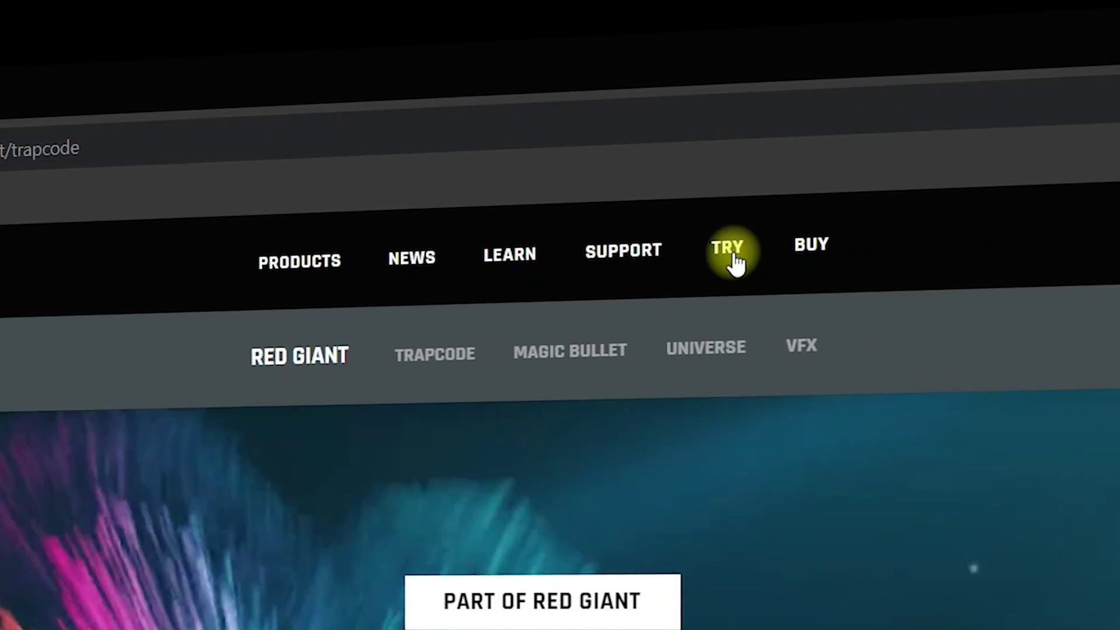
# Step: From the trial page, open More Installers and Downloads and expand Red Giant to reveal Trapcode 2024.1
pyautogui.click(736, 259)
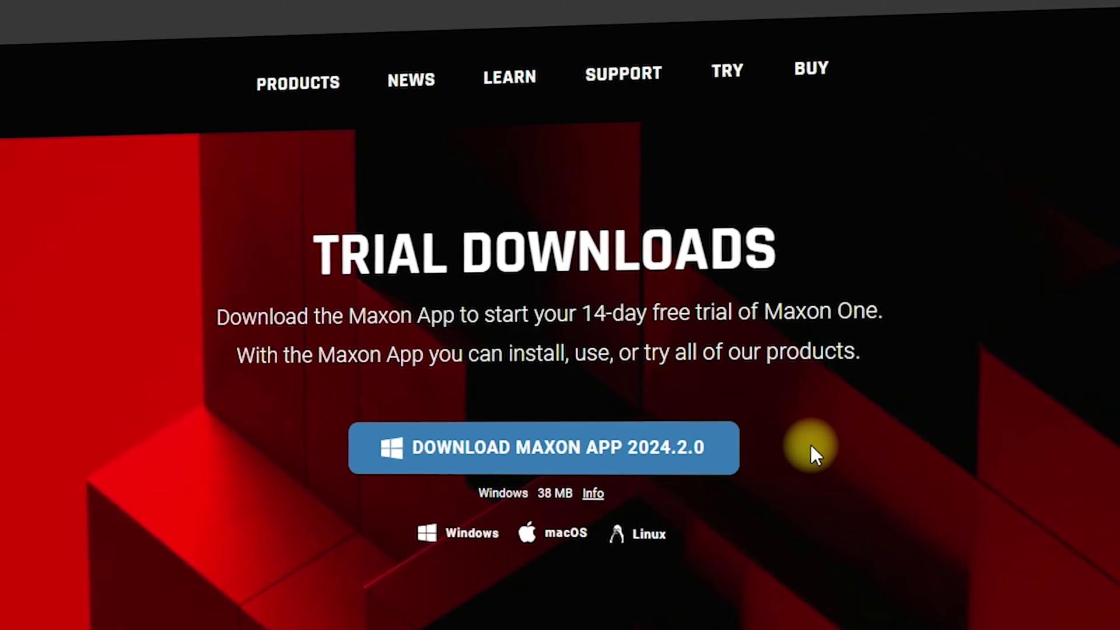
pyautogui.scroll(-3, 811, 505)
pyautogui.scroll(3, 812, 504)
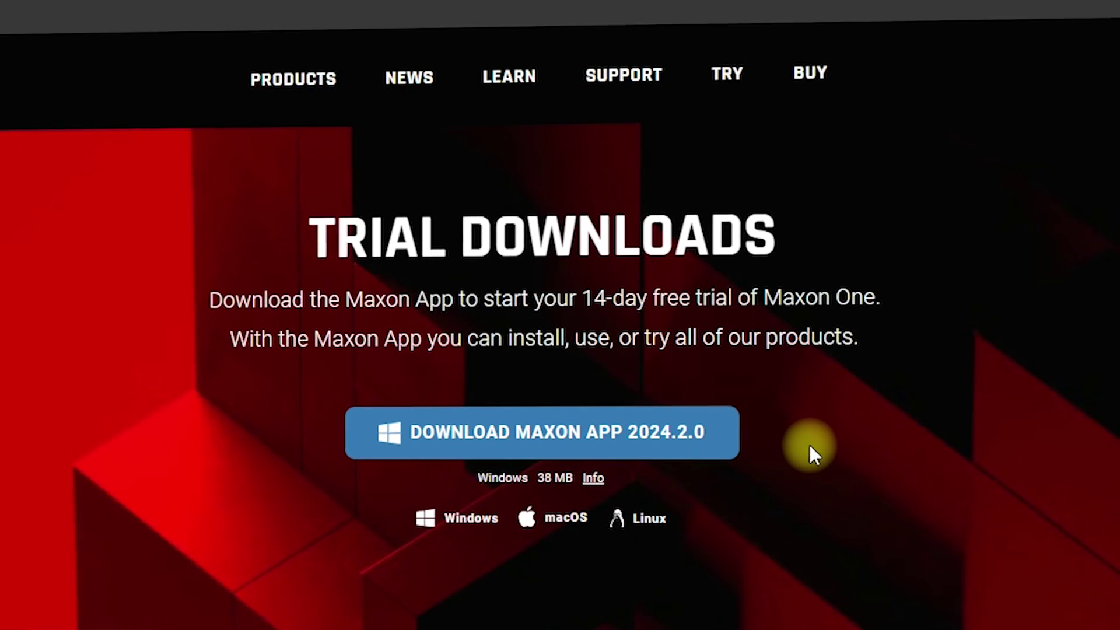
pyautogui.scroll(-10, 810, 443)
pyautogui.scroll(-5, 794, 456)
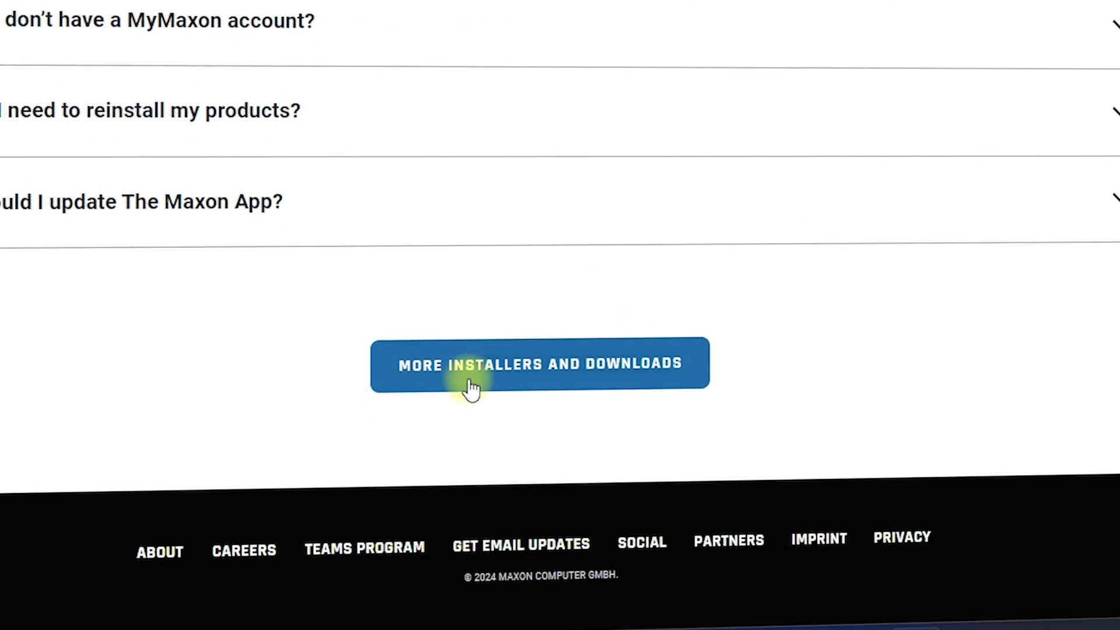
pyautogui.click(571, 384)
pyautogui.scroll(-5, 924, 330)
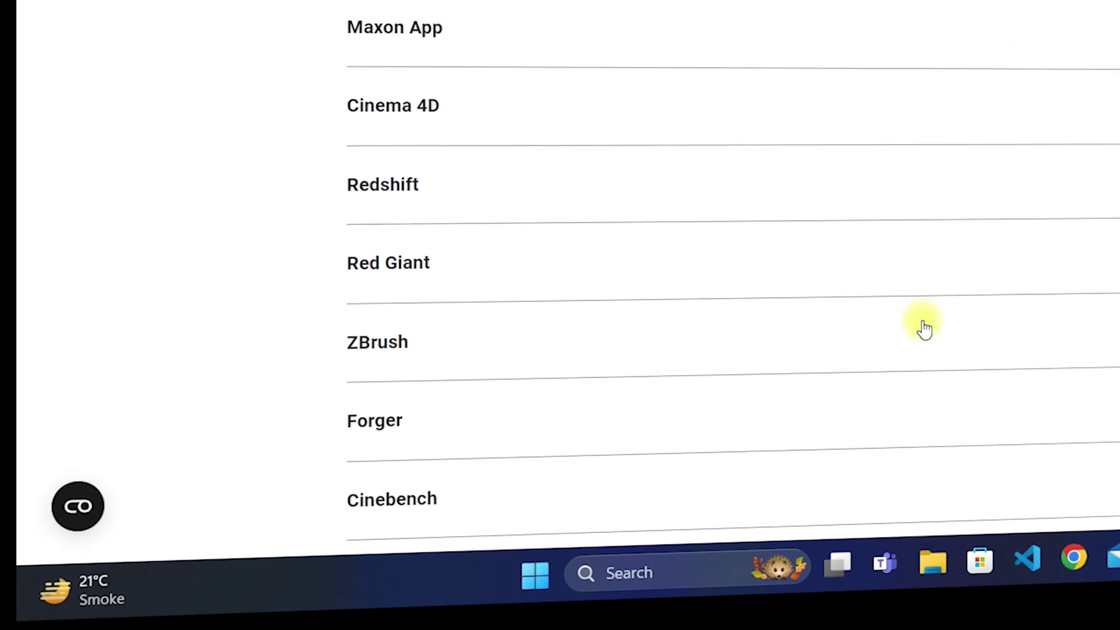
pyautogui.click(513, 236)
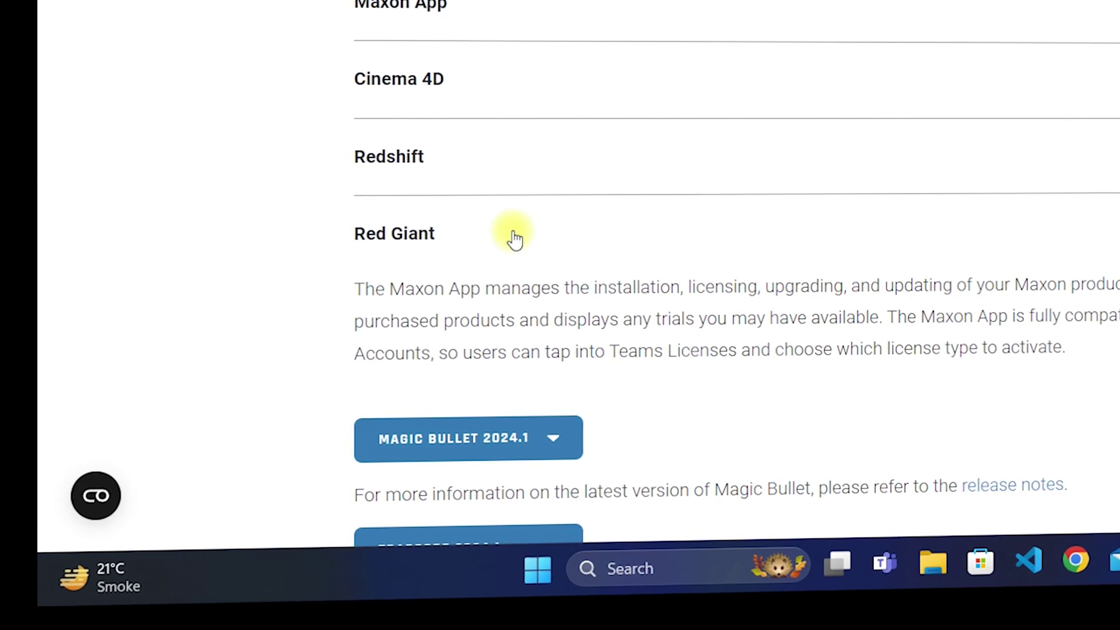
pyautogui.scroll(-5, 513, 237)
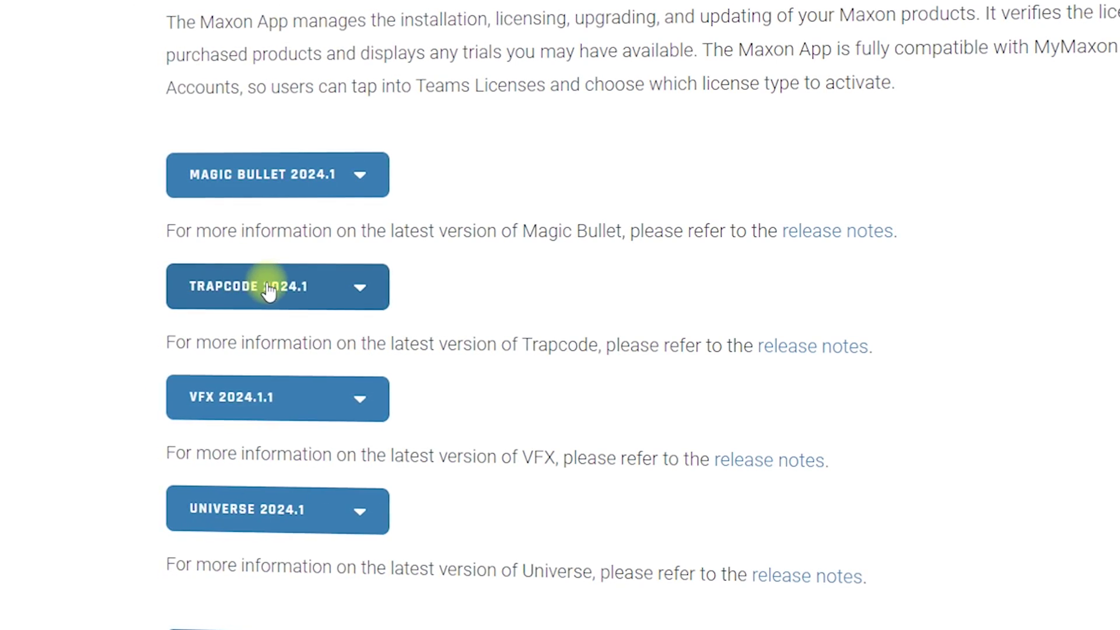
# Step: Request the Trapcode 2024.1 installer and sign in to Maxon with a Google account
pyautogui.click(354, 295)
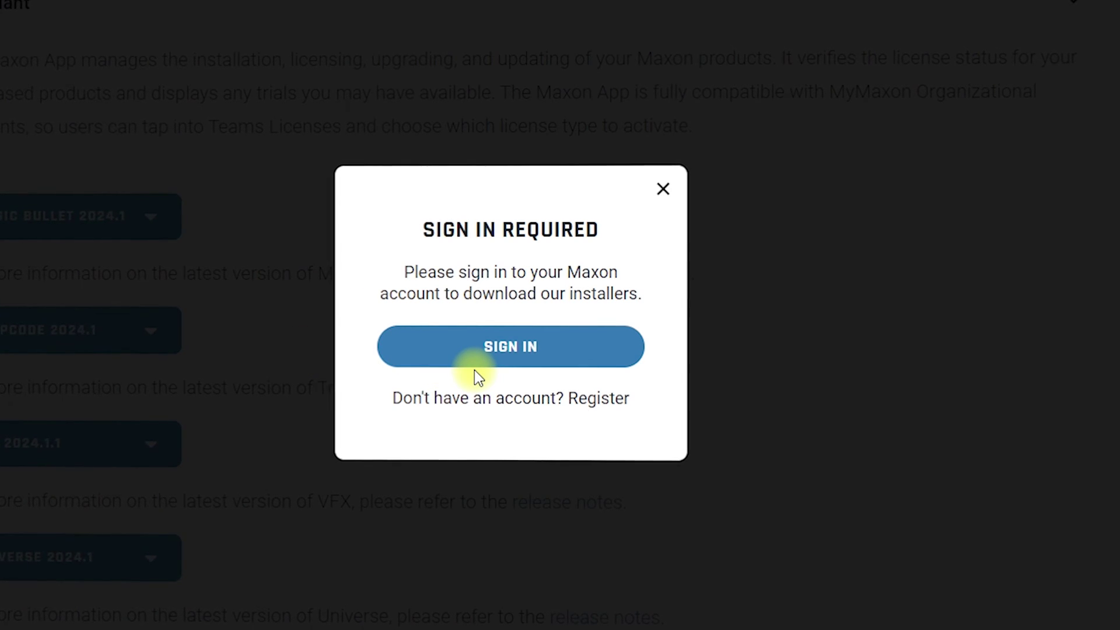
pyautogui.click(504, 348)
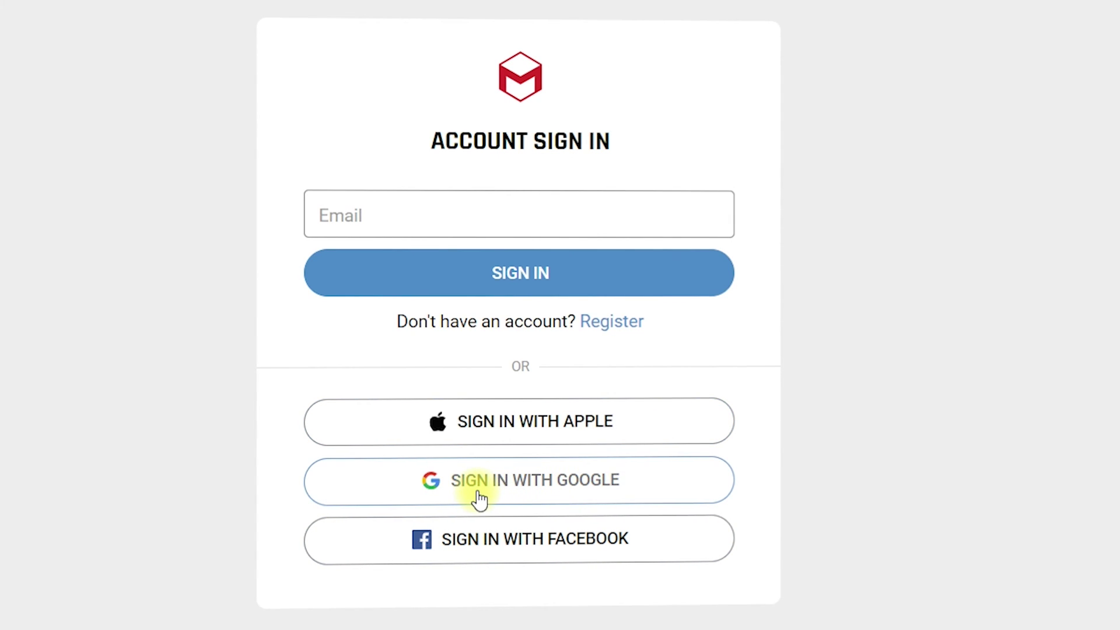
pyautogui.click(548, 496)
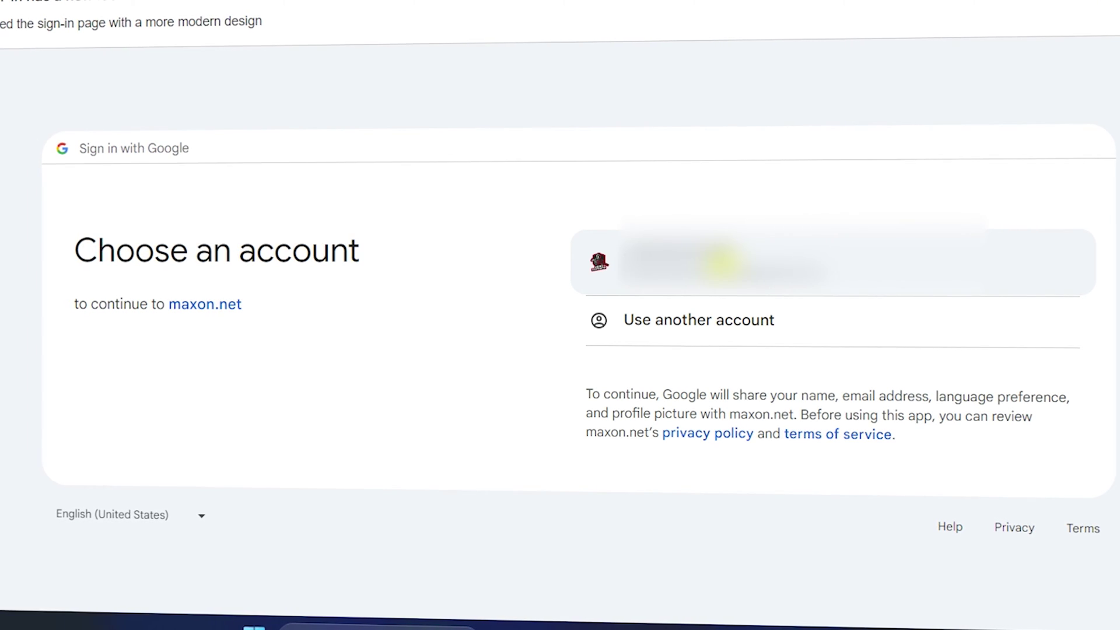
pyautogui.click(721, 263)
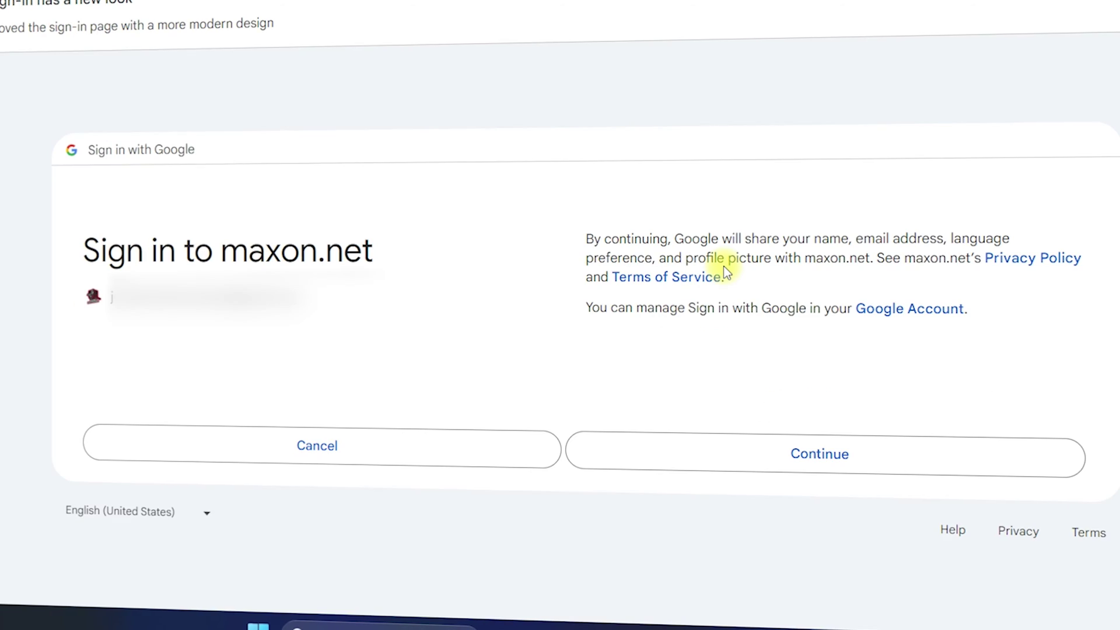
pyautogui.click(790, 461)
pyautogui.scroll(-8, 370, 324)
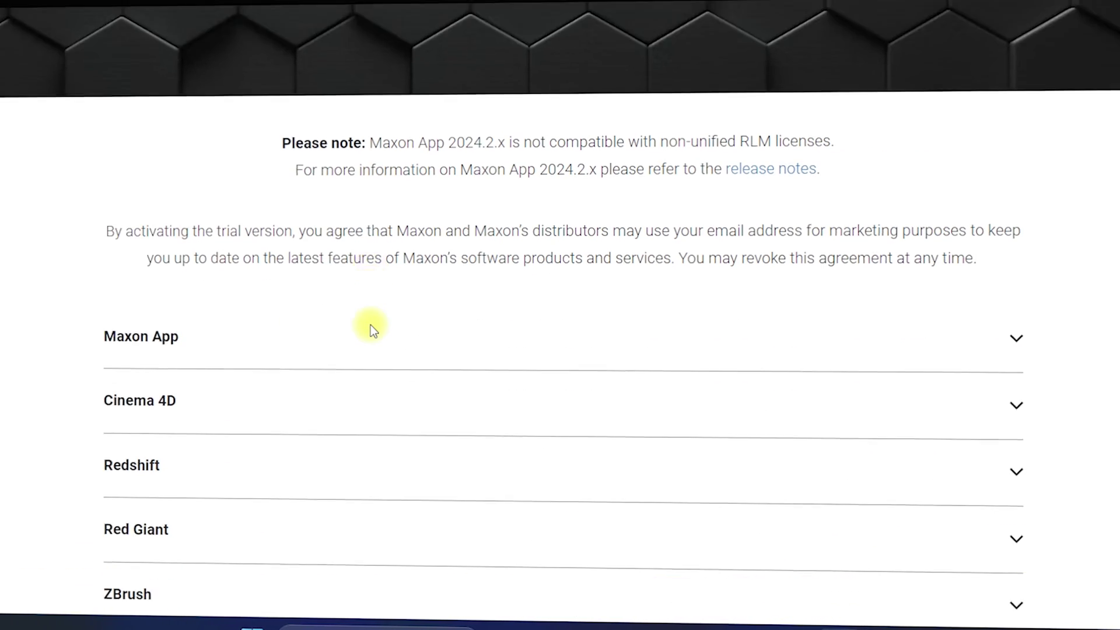
# Step: Download the Windows build of Trapcode 2024.1, TrapcodeSuite-2024.1.0_win.zip (932 MB)
pyautogui.click(218, 375)
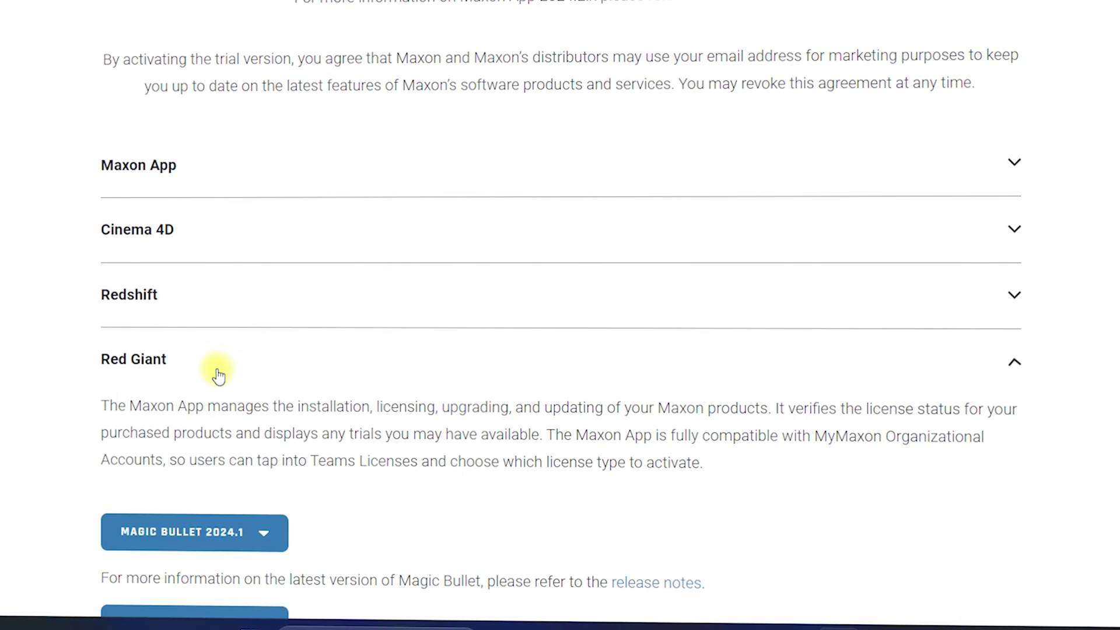
pyautogui.scroll(-4, 218, 368)
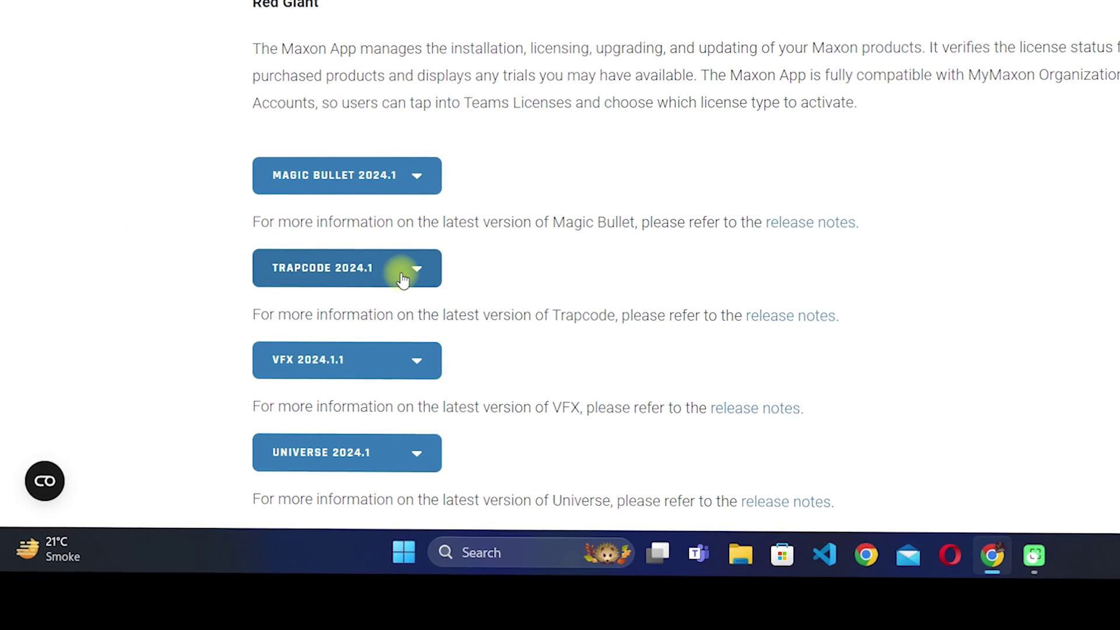
pyautogui.click(431, 276)
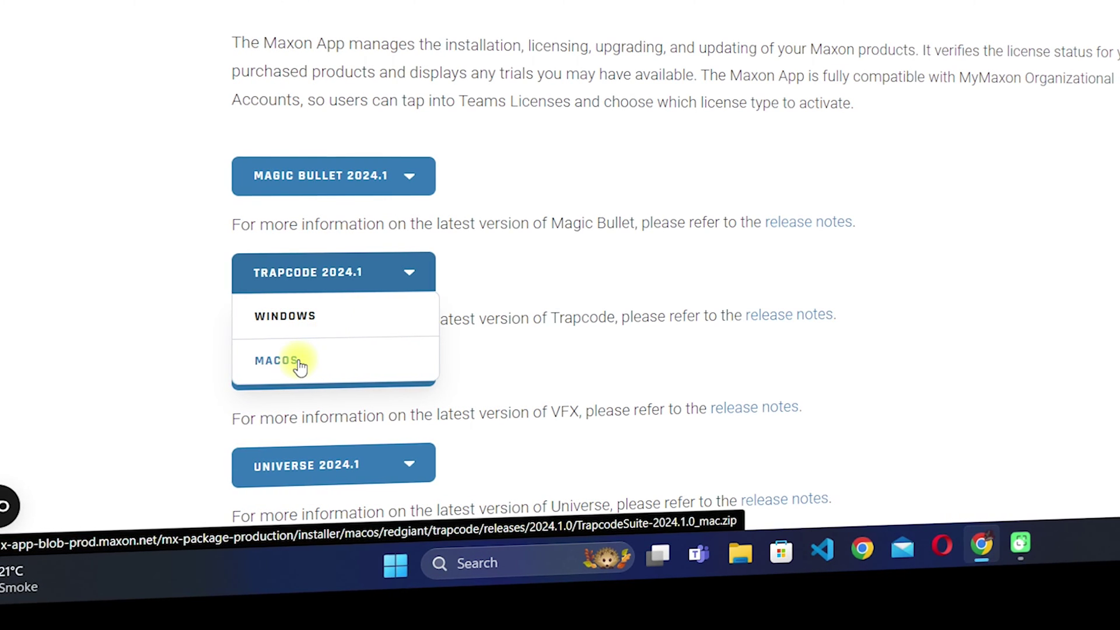
pyautogui.click(307, 325)
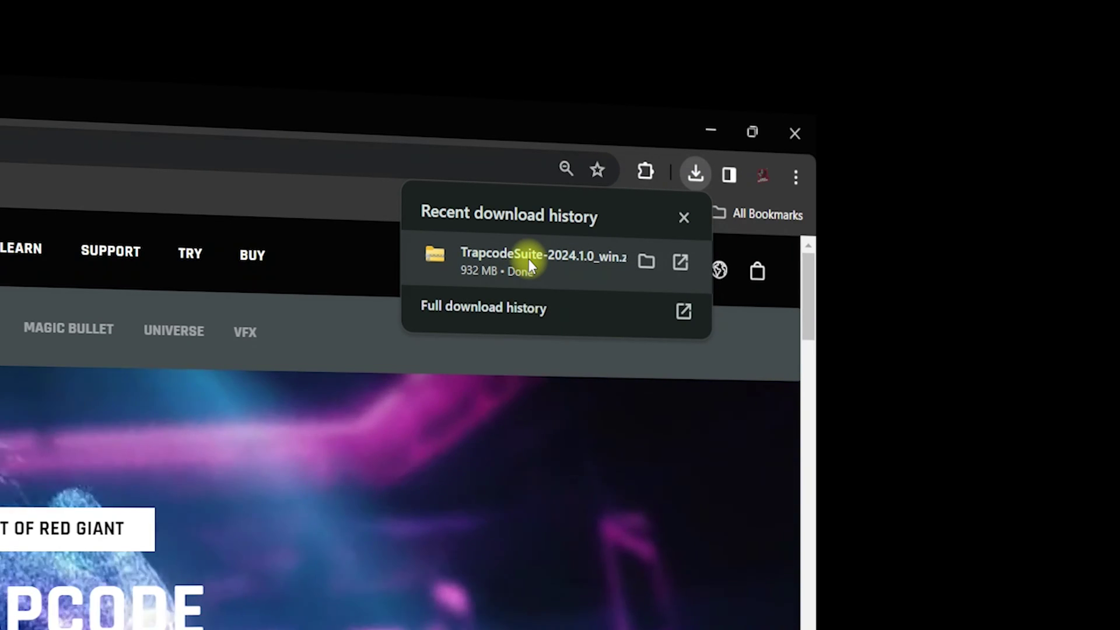
# Step: Open TrapcodeSuite-2024.1.0_win.zip from the Downloads folder with WinRAR archiver
pyautogui.click(498, 260)
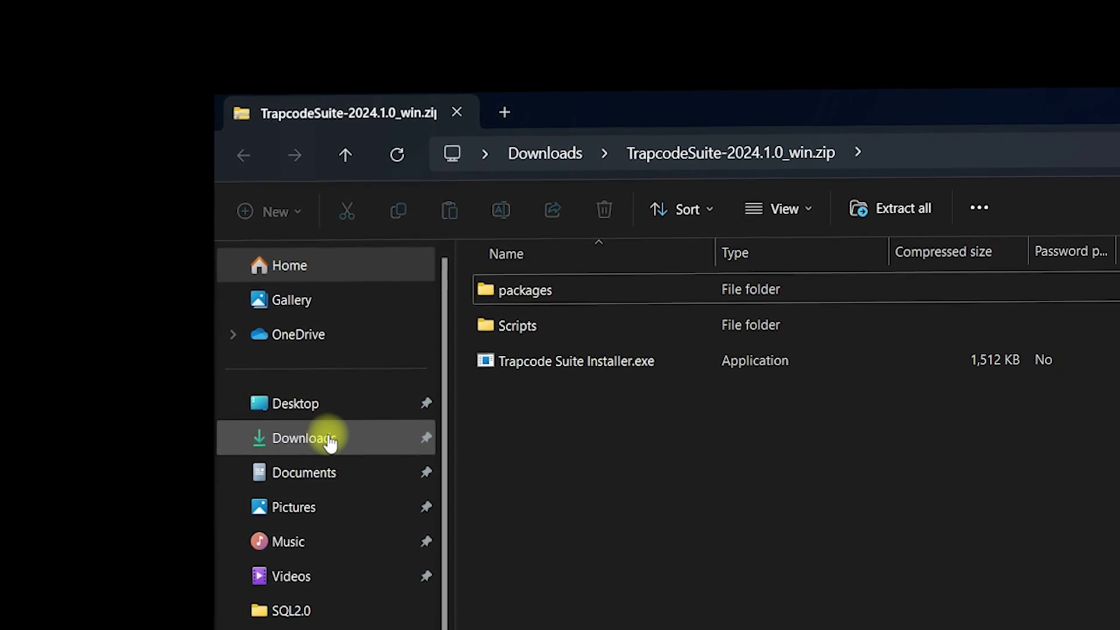
pyautogui.click(307, 437)
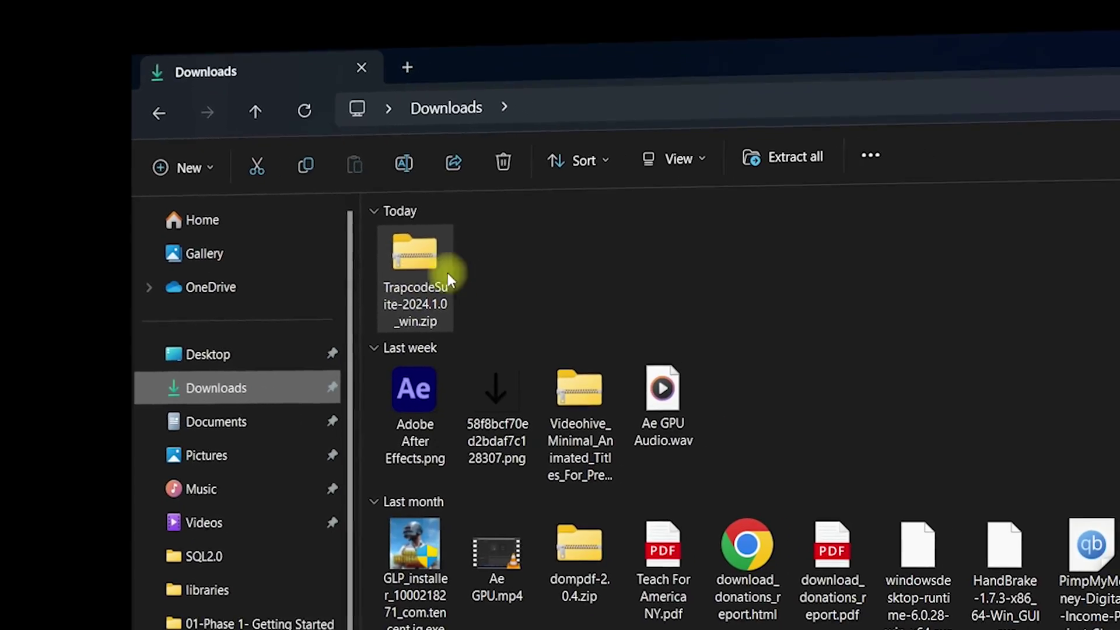
pyautogui.click(432, 277)
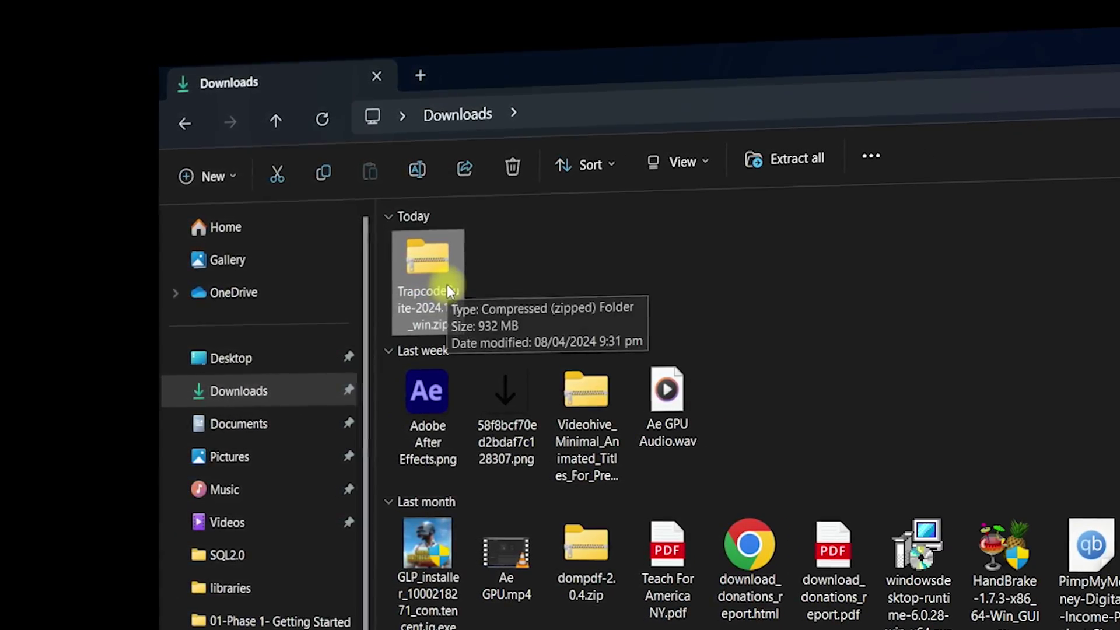
pyautogui.click(442, 284)
pyautogui.rightClick(450, 286)
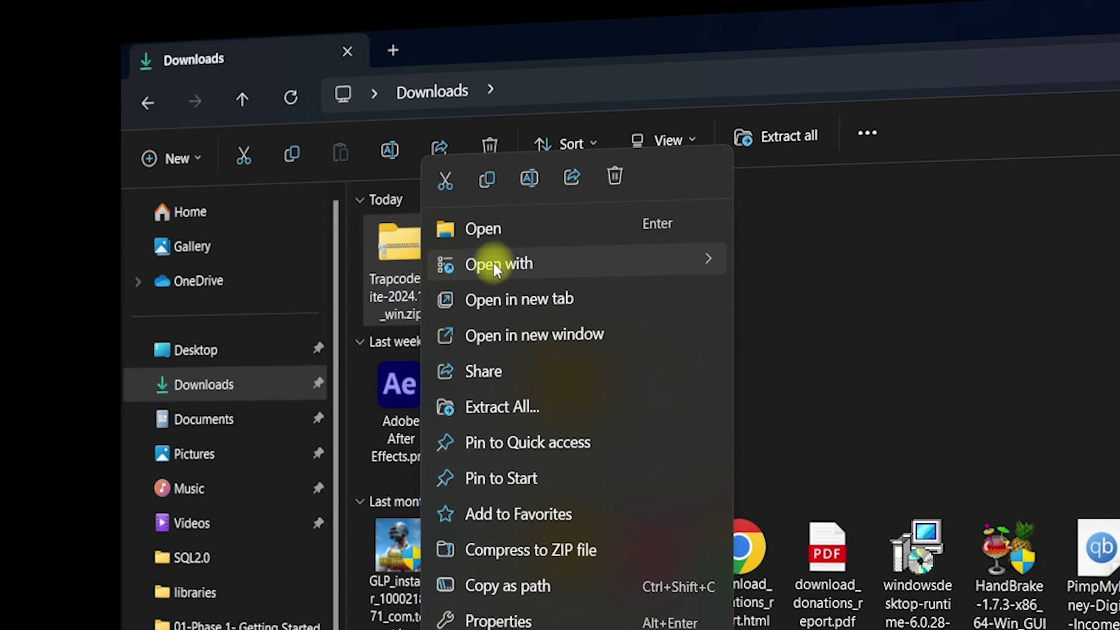
pyautogui.moveTo(519, 278)
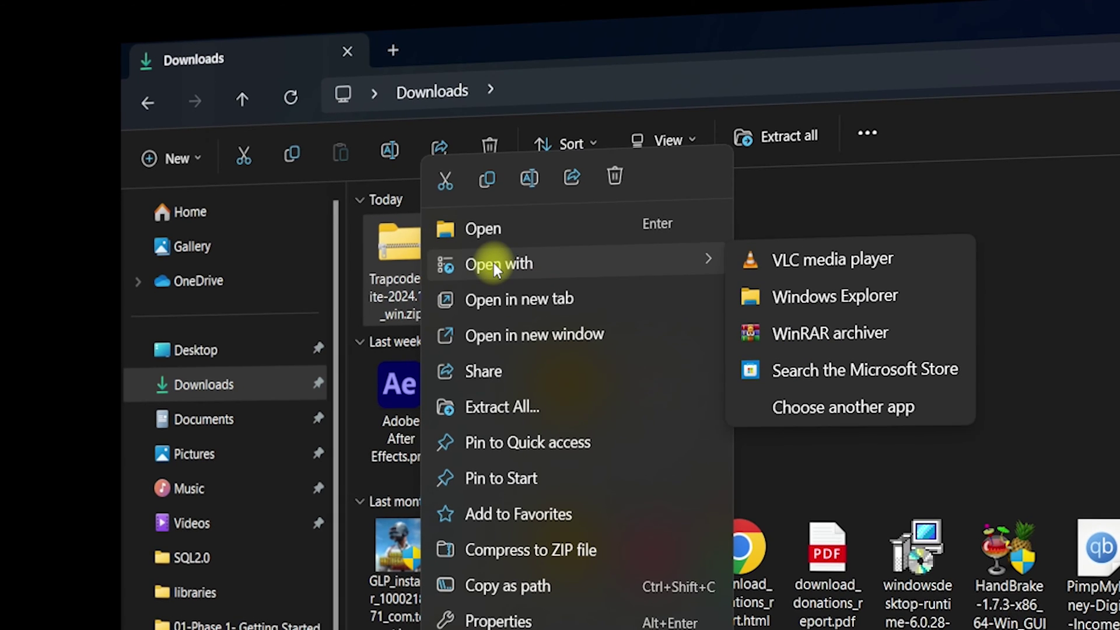
pyautogui.click(847, 330)
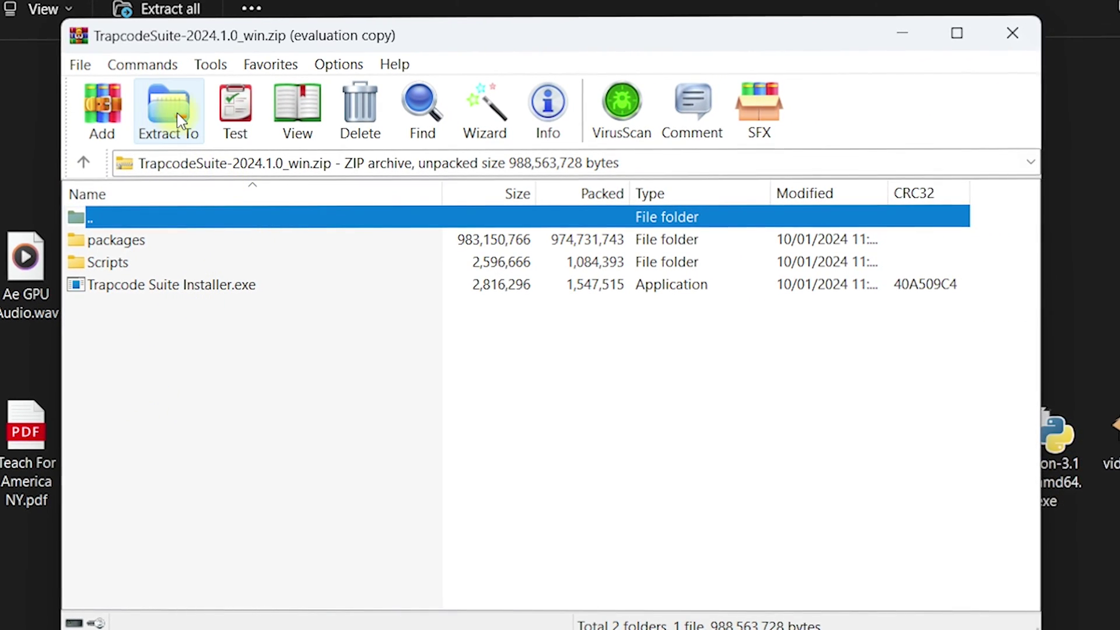
# Step: Extract the Trapcode archive to a new TrapcodeSuite-2024.1.0_win folder on the Desktop
pyautogui.click(174, 114)
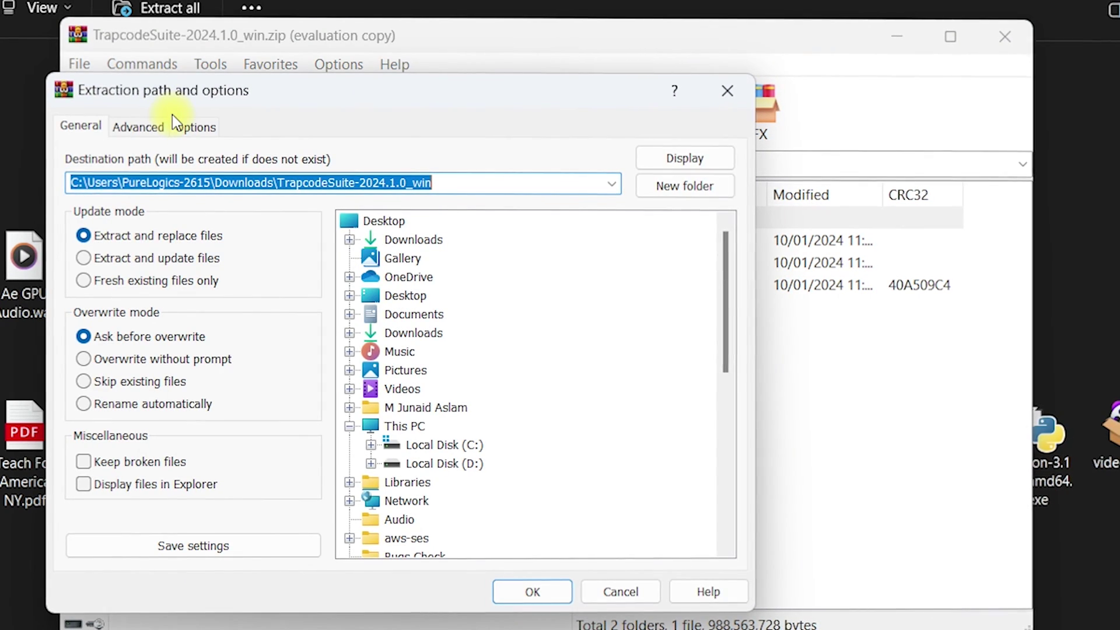
pyautogui.click(407, 296)
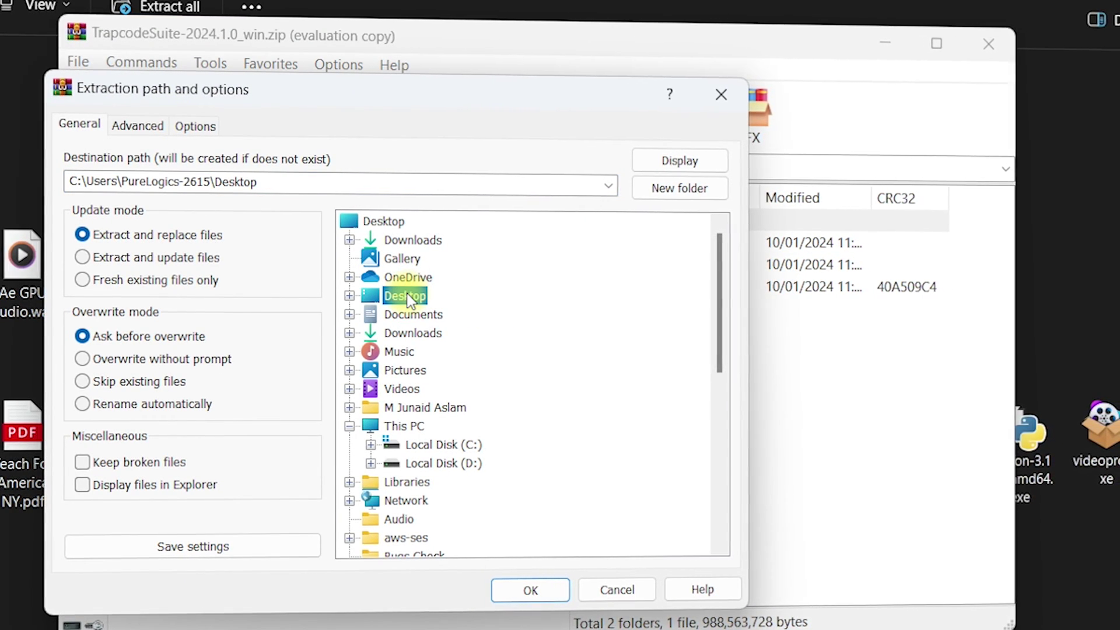
pyautogui.click(677, 189)
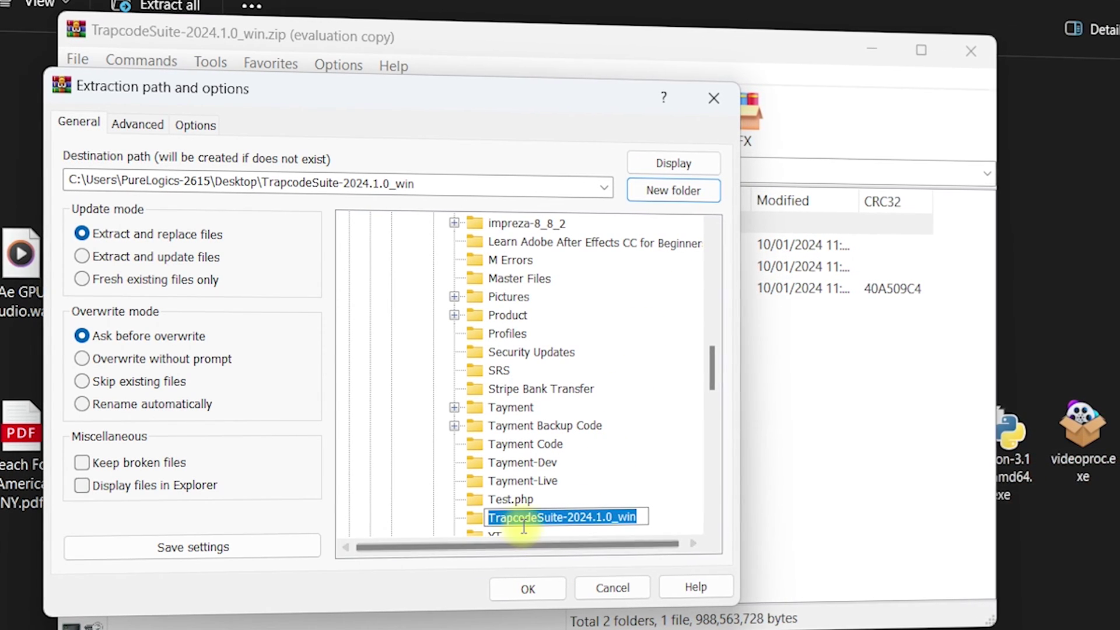
pyautogui.click(525, 588)
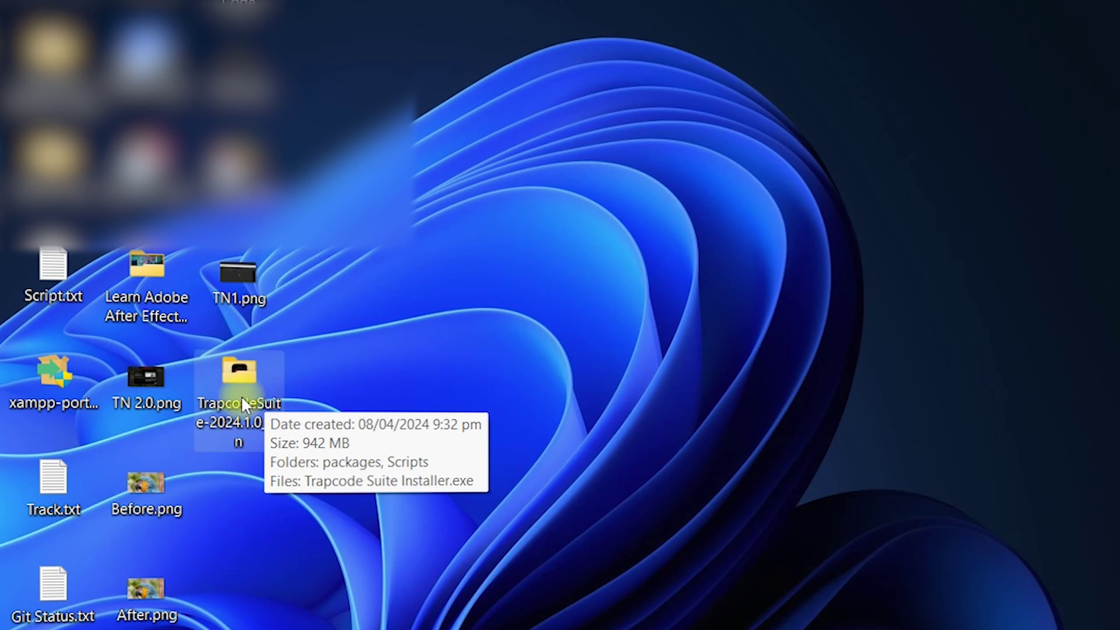
# Step: Open the extracted TrapcodeSuite-2024.1.0_win folder and run Trapcode Suite Installer.exe
pyautogui.doubleClick(242, 399)
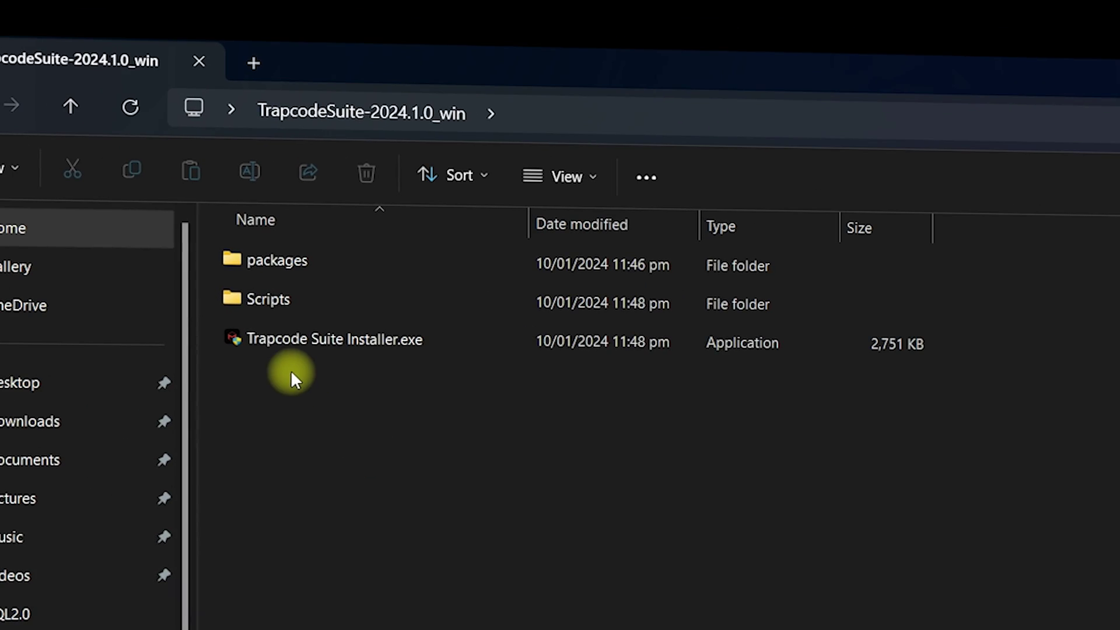
pyautogui.click(271, 341)
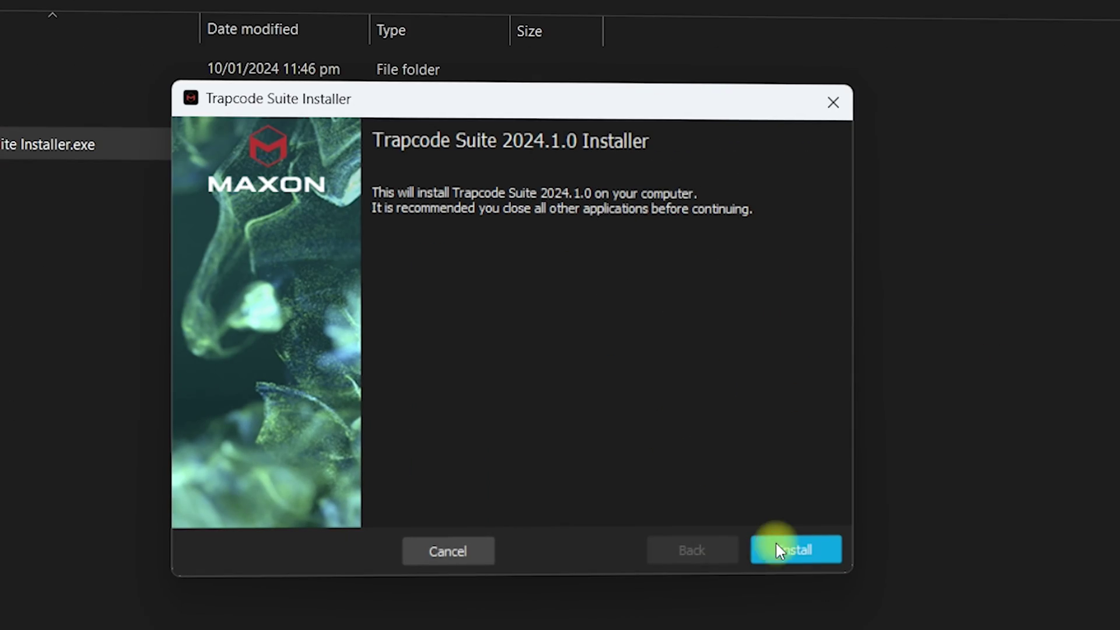
# Step: Install Trapcode Suite 2024.1.0 and close the installer when it reports success
pyautogui.click(817, 545)
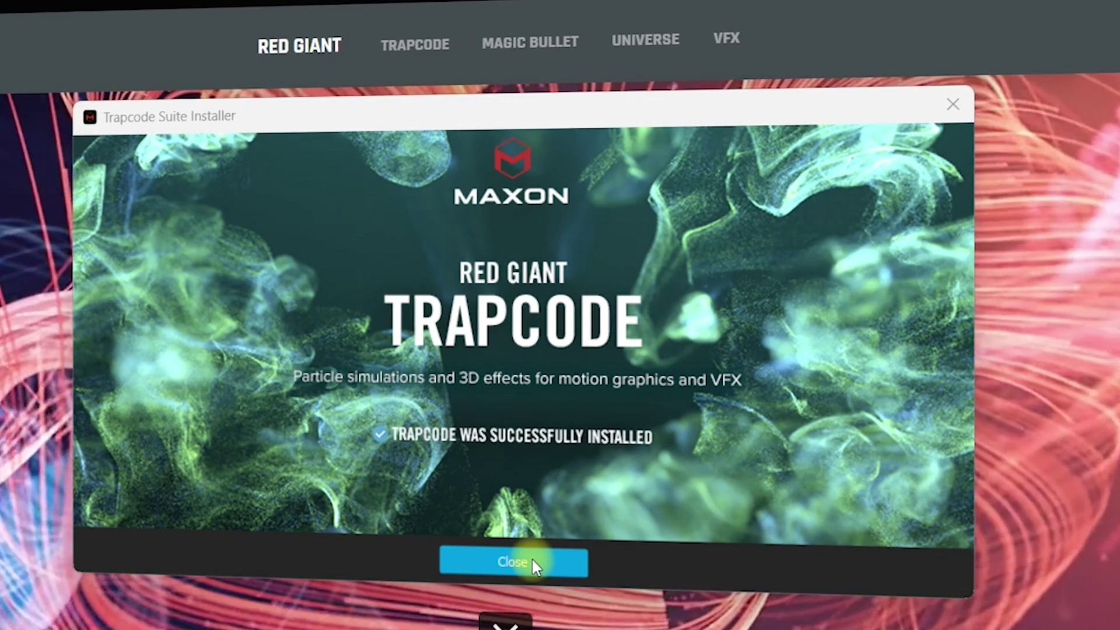
pyautogui.click(528, 563)
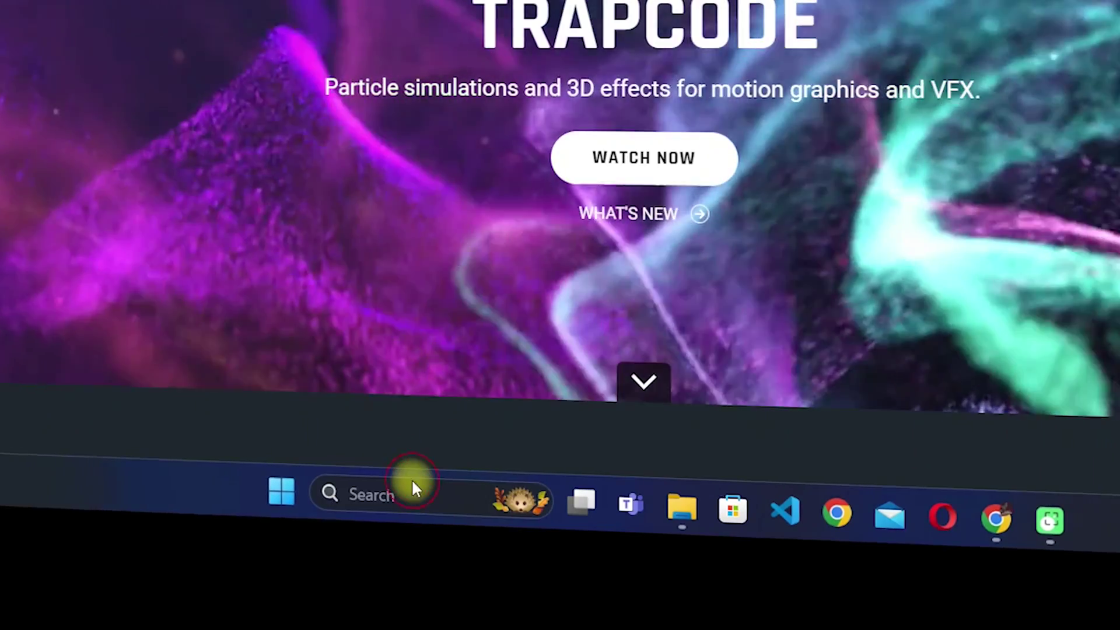
# Step: Search Windows for 'after' and launch Adobe After Effects 2023
pyautogui.click(336, 620)
pyautogui.write('after')
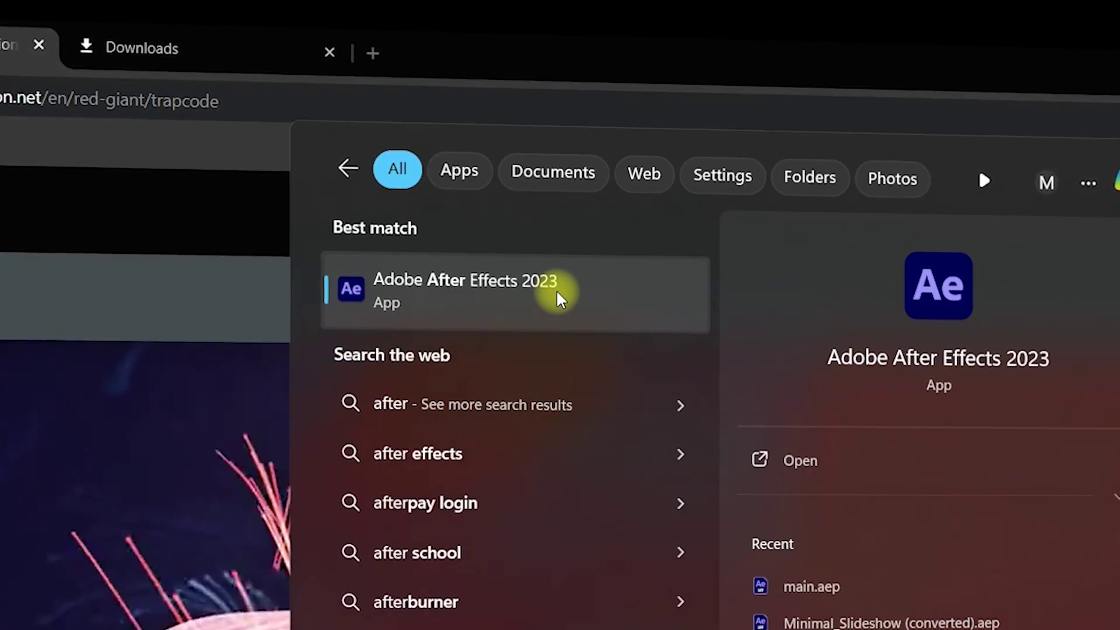
pyautogui.click(482, 292)
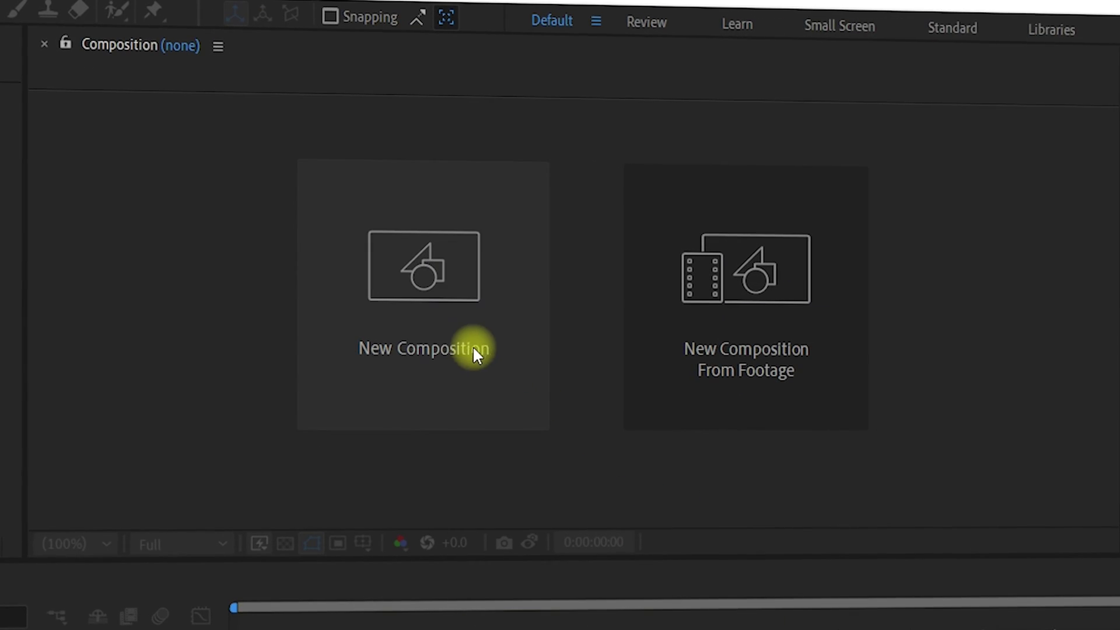
# Step: Create Comp 1 with default 1920×1080, 59.94 fps, one-minute settings, then return to the Project panel
pyautogui.click(415, 317)
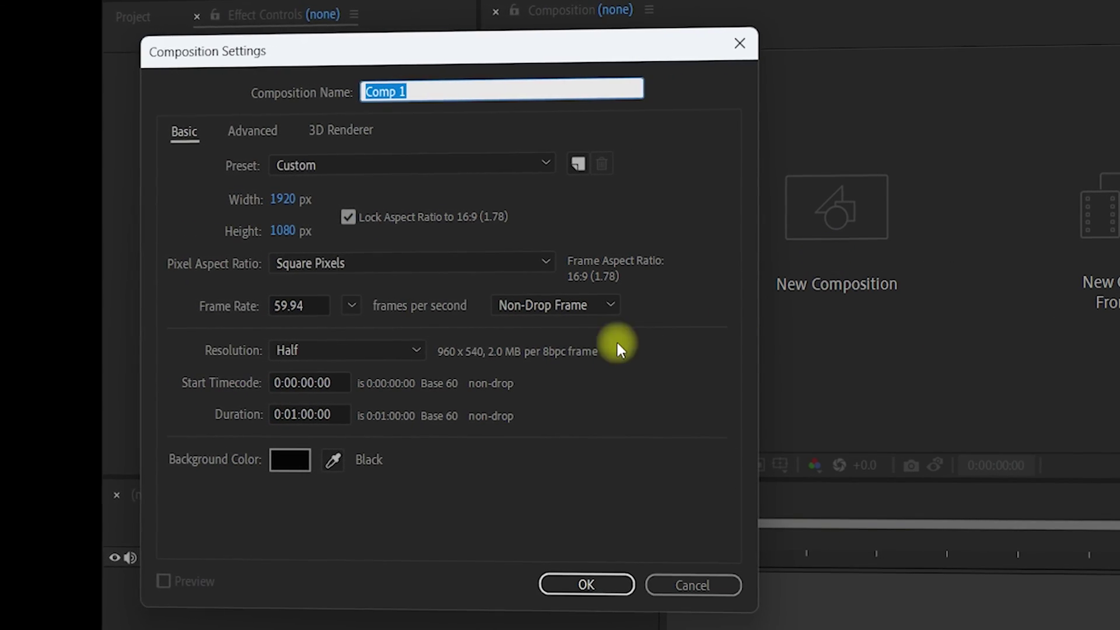
pyautogui.click(589, 583)
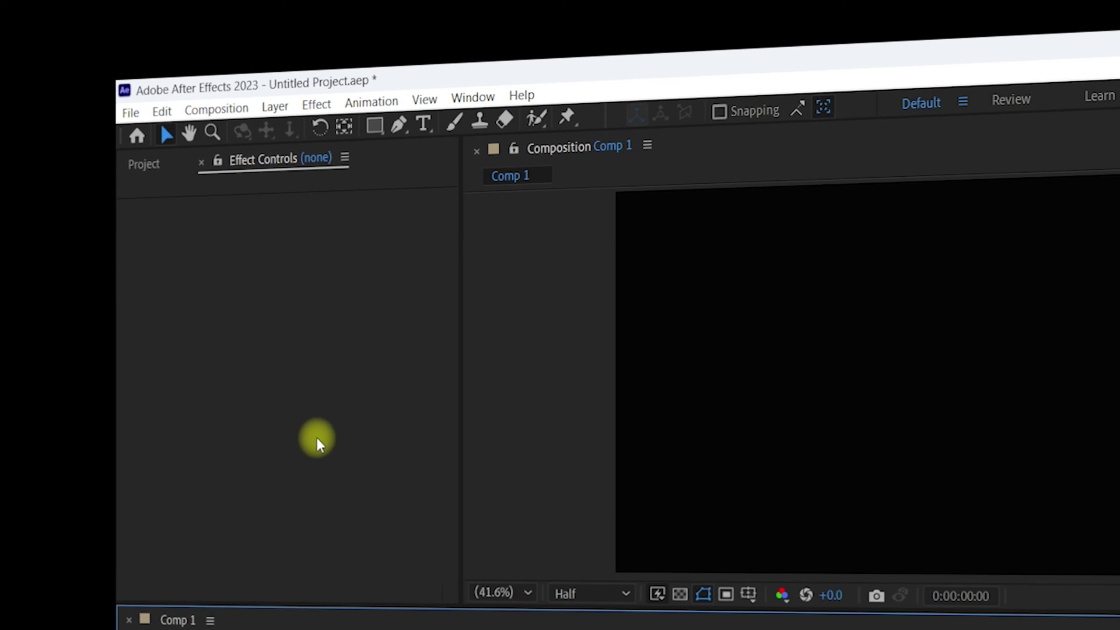
pyautogui.click(167, 30)
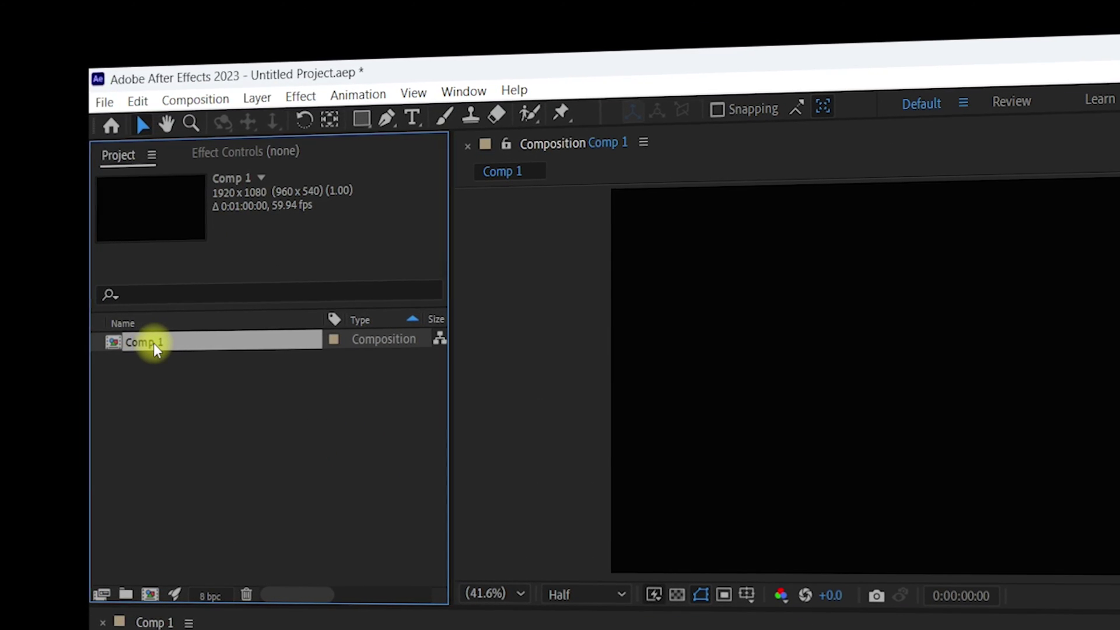
pyautogui.click(307, 475)
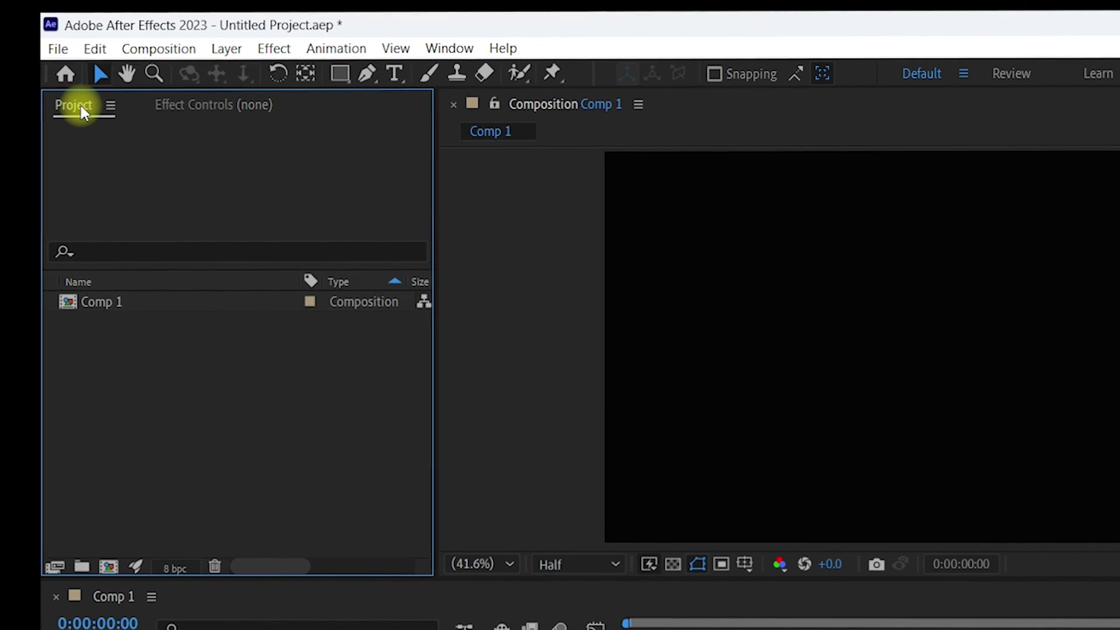
# Step: Import Ae GPU.mp4 through Import > File and drag it into Comp 1 as layer 1
pyautogui.rightClick(169, 407)
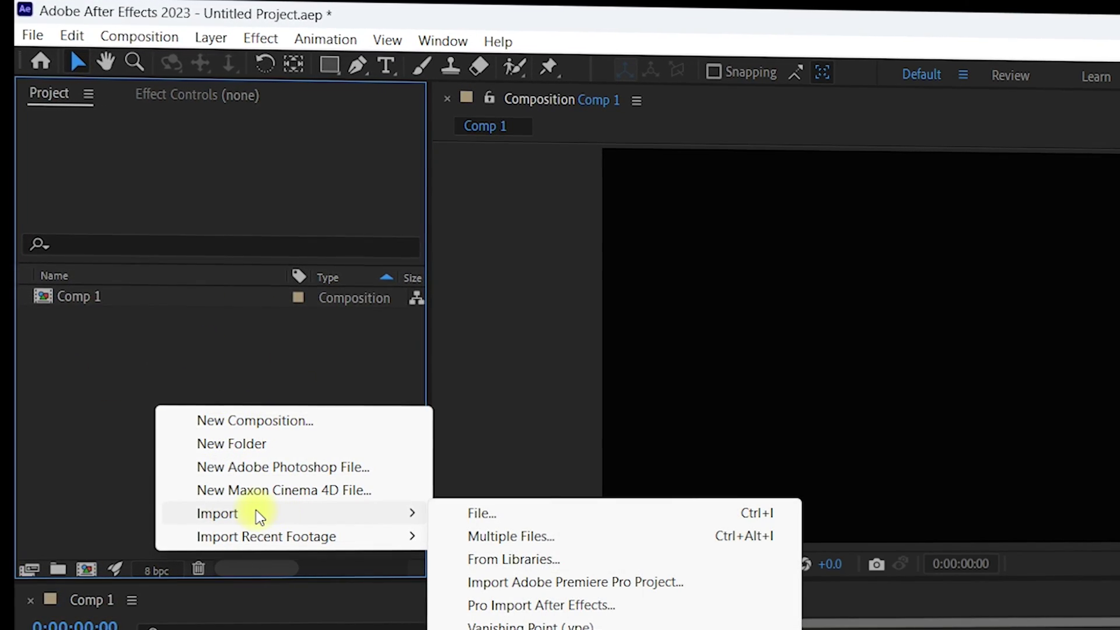
pyautogui.click(497, 520)
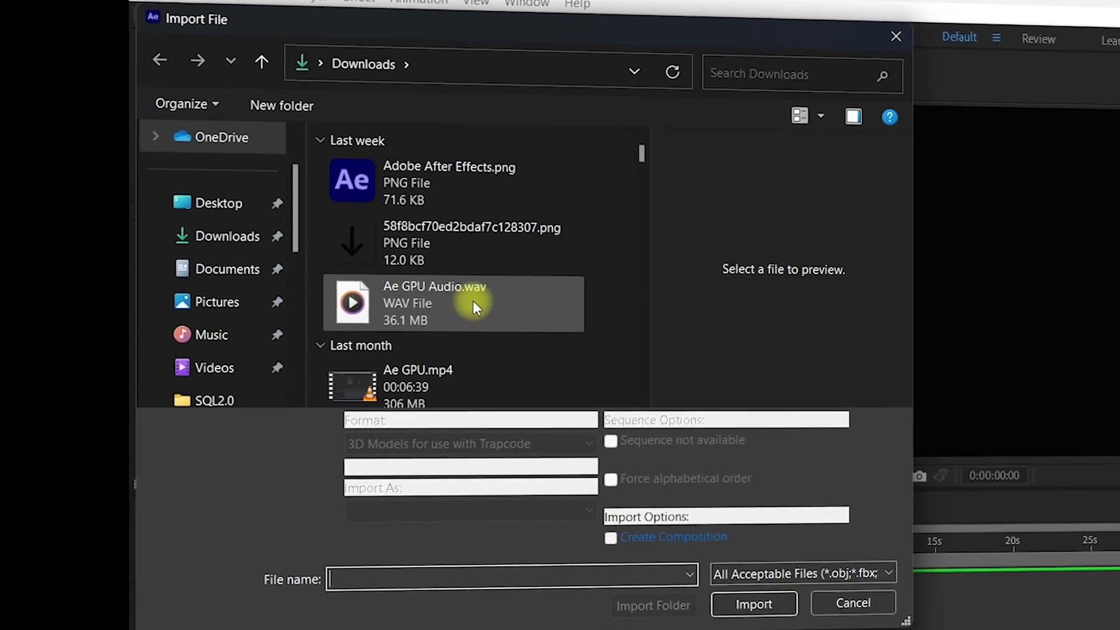
pyautogui.click(472, 347)
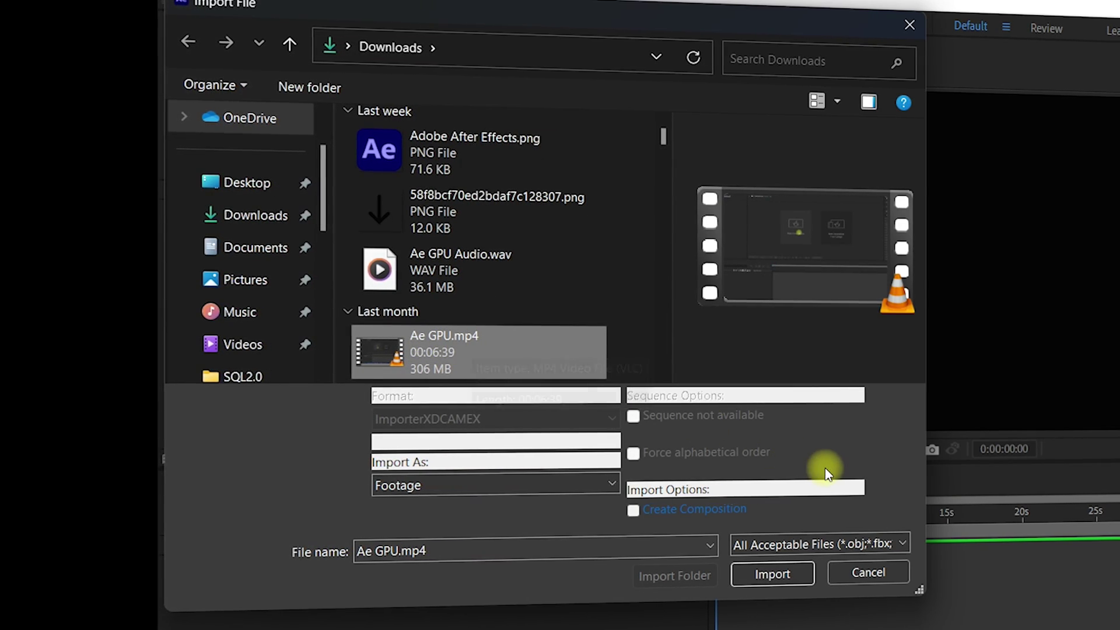
pyautogui.click(776, 577)
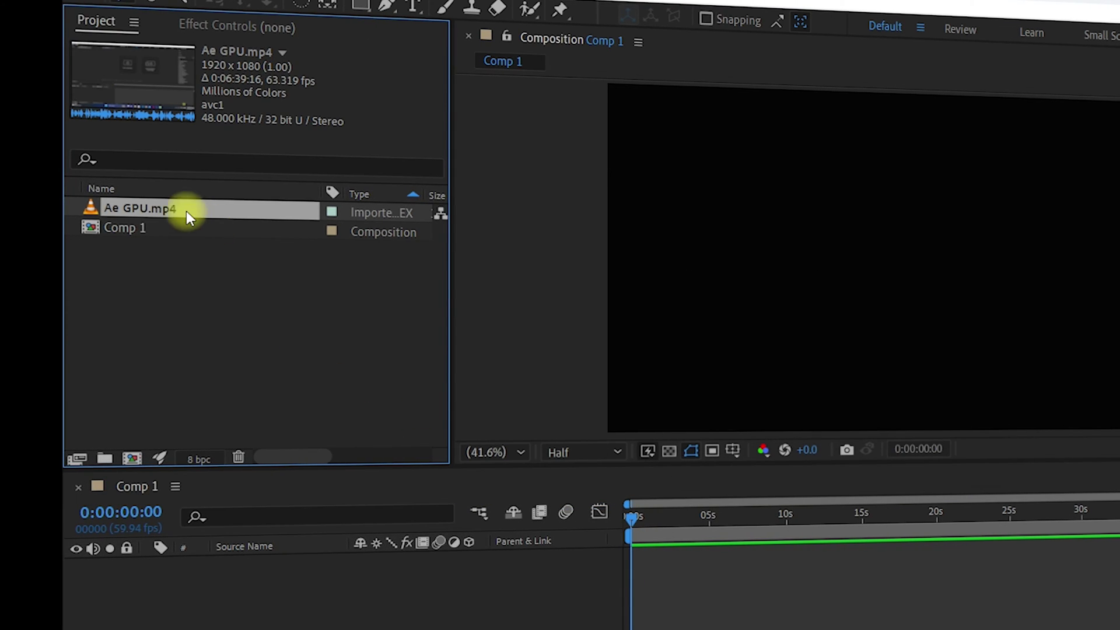
pyautogui.moveTo(156, 211); pyautogui.dragTo(222, 342)
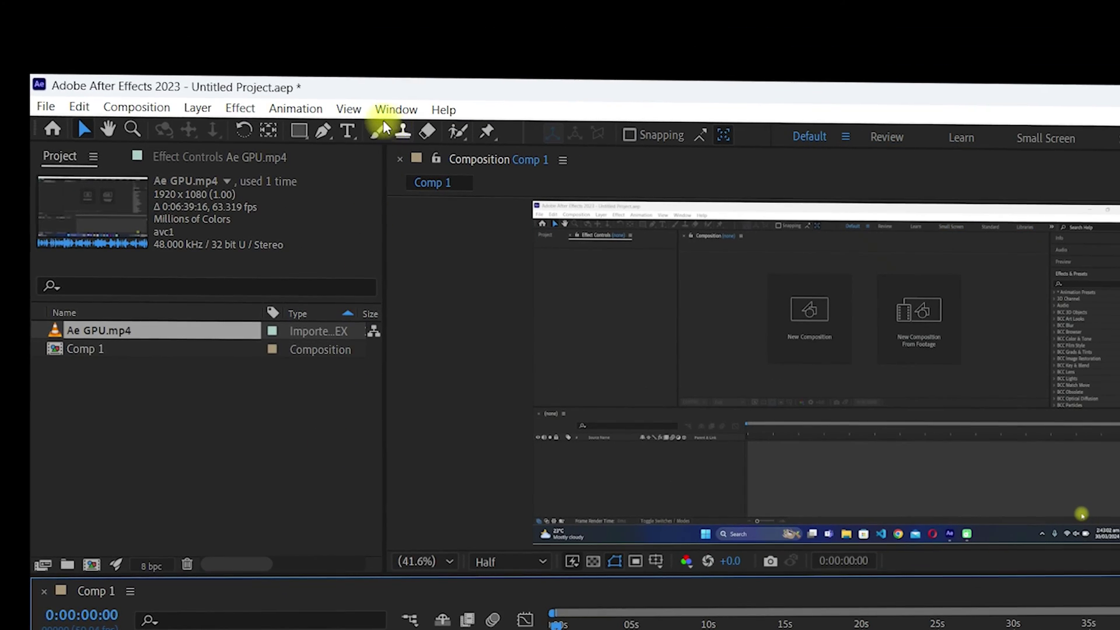
# Step: Open the Effects & Presets panel, search 'particular', and select Particular under RG Trapcode
pyautogui.click(396, 109)
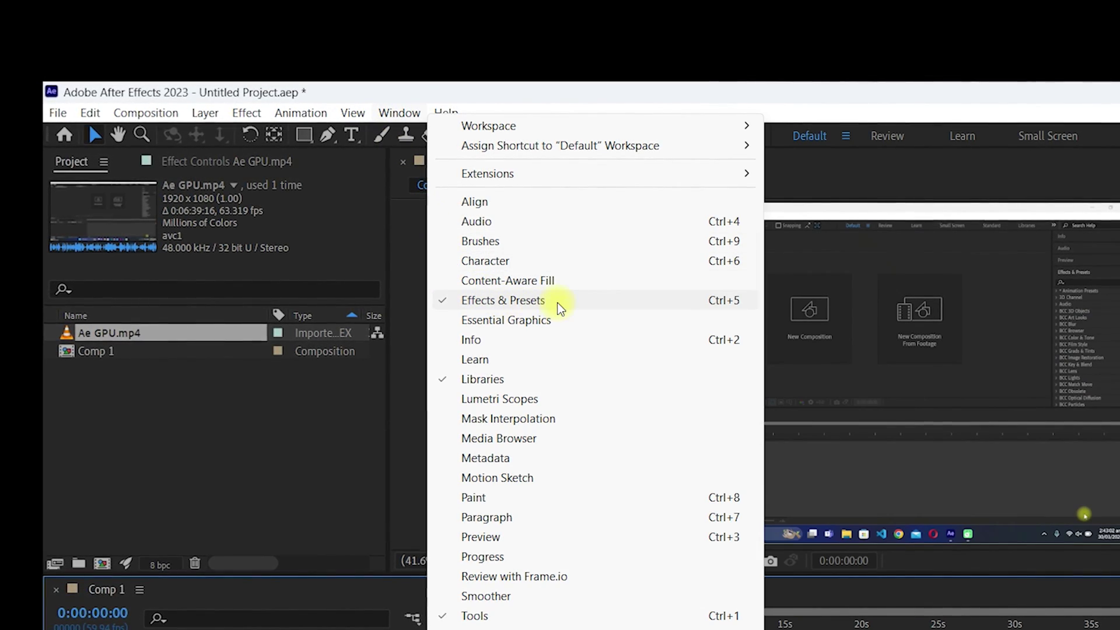
pyautogui.click(468, 302)
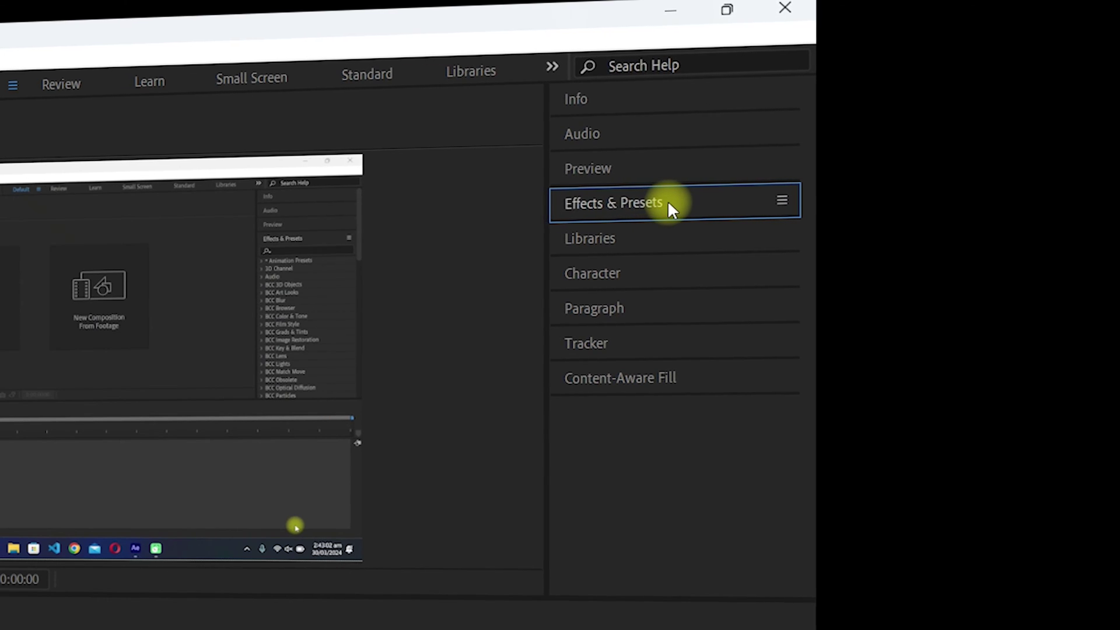
pyautogui.click(635, 202)
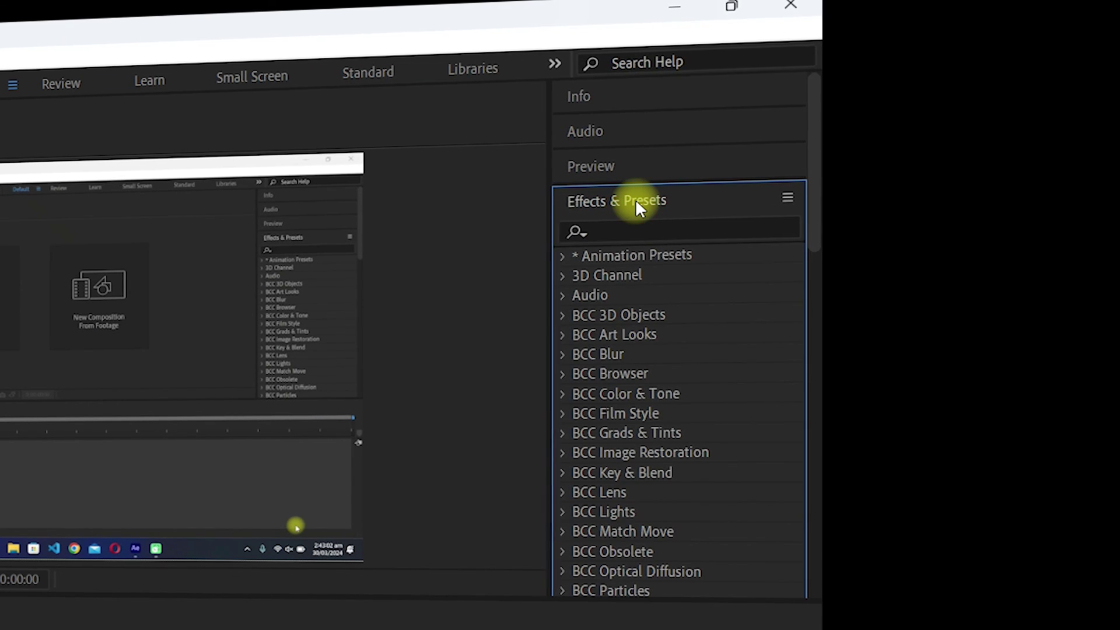
pyautogui.click(641, 230)
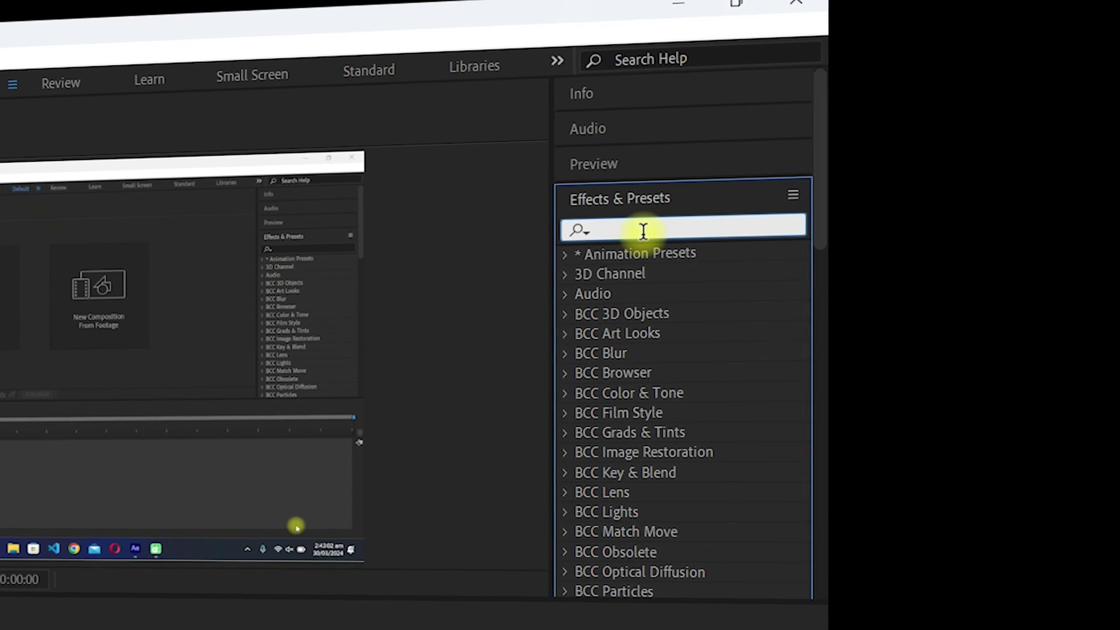
pyautogui.write('particular')
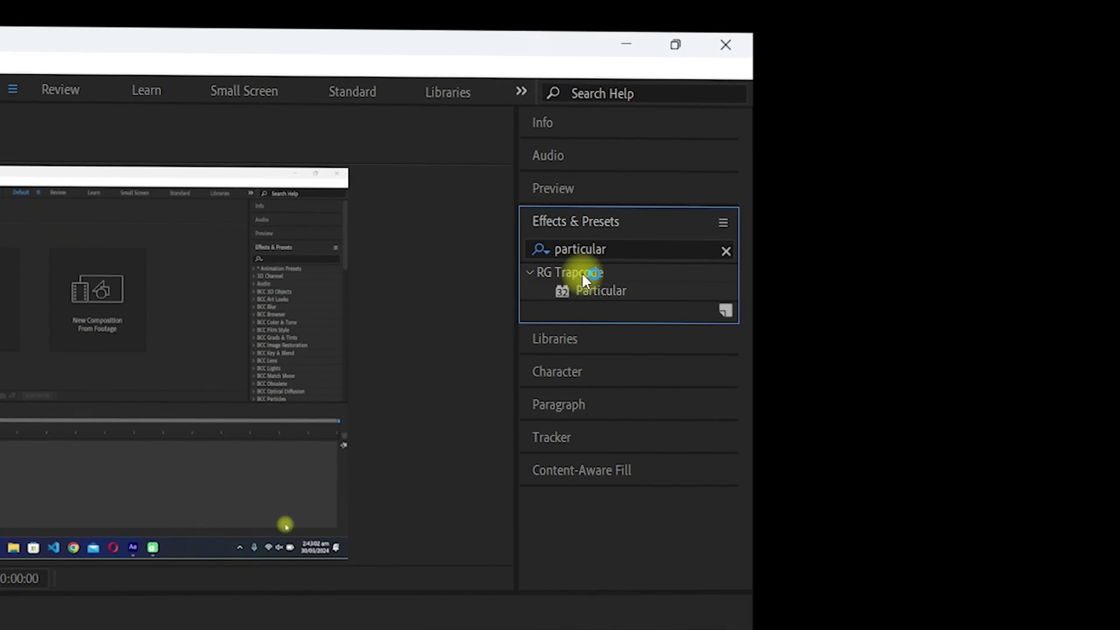
pyautogui.click(601, 293)
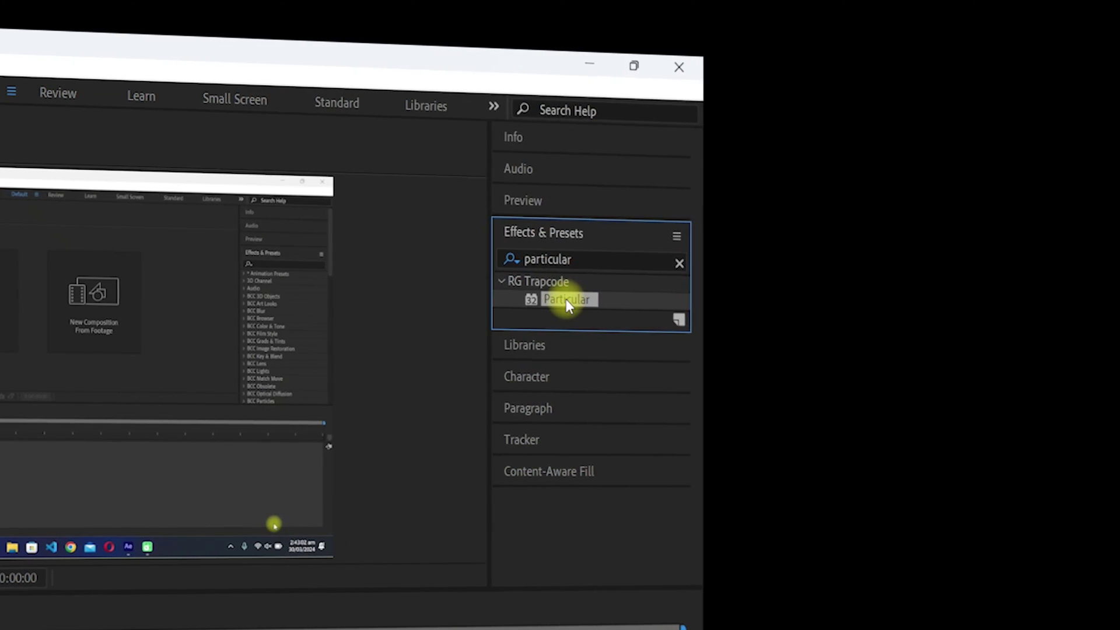
pyautogui.click(583, 301)
# Step: Apply Particular to the Ae GPU.mp4 layer by dropping it onto the layer in the timeline
pyautogui.moveTo(696, 235); pyautogui.dragTo(438, 500)
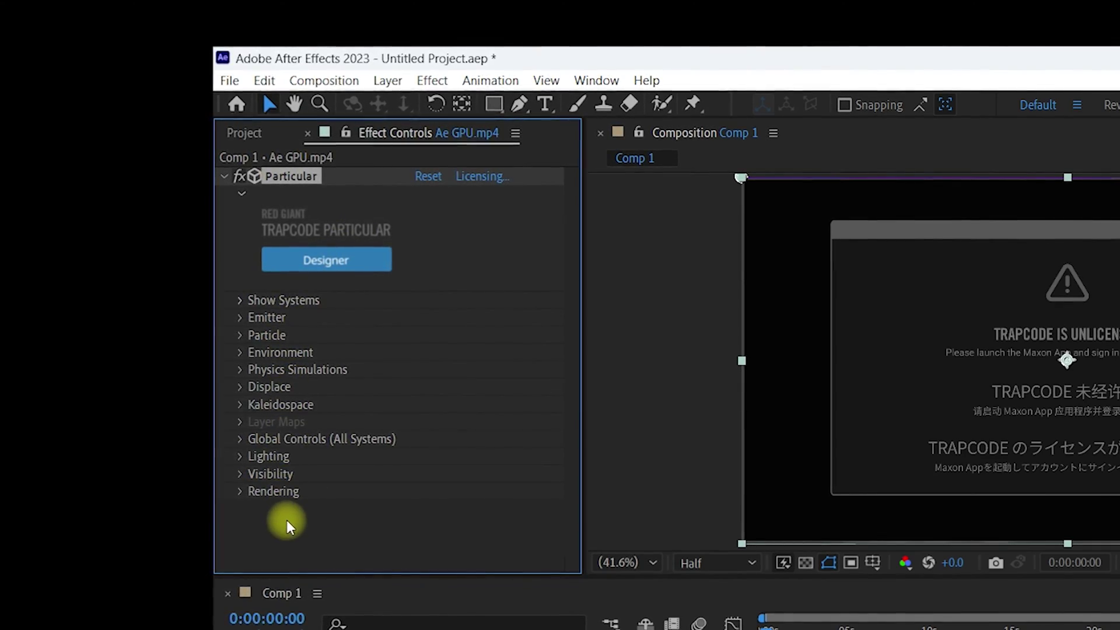
# Step: Launch Particular Designer from Effect Controls and show its System Presets categories
pyautogui.click(340, 264)
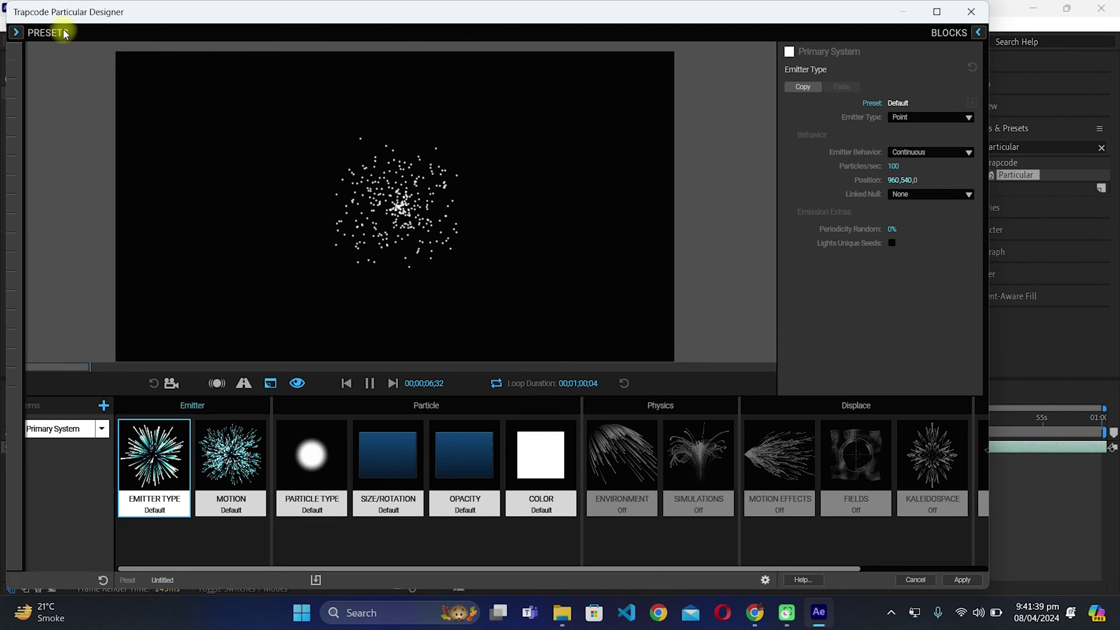
pyautogui.click(59, 32)
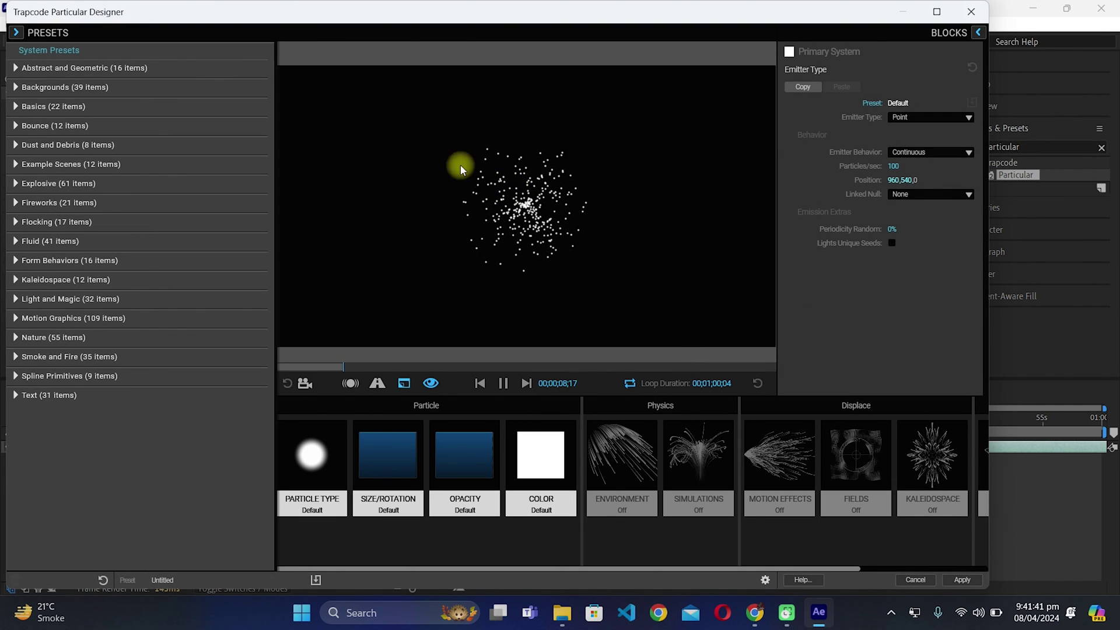